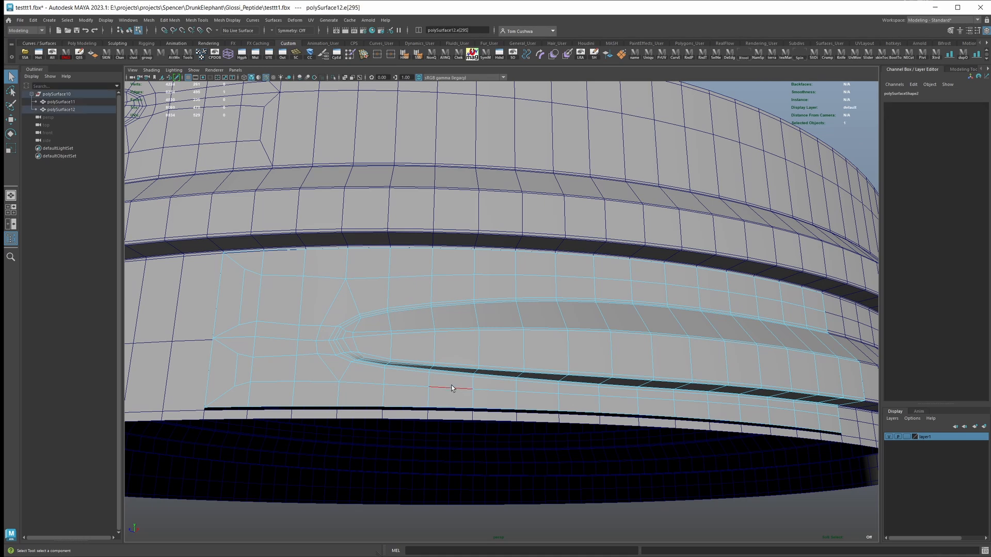
Step: Try to select the horizontal edge run below the raised thread with the default edge loop selection, and undo it
double_click(452, 388)
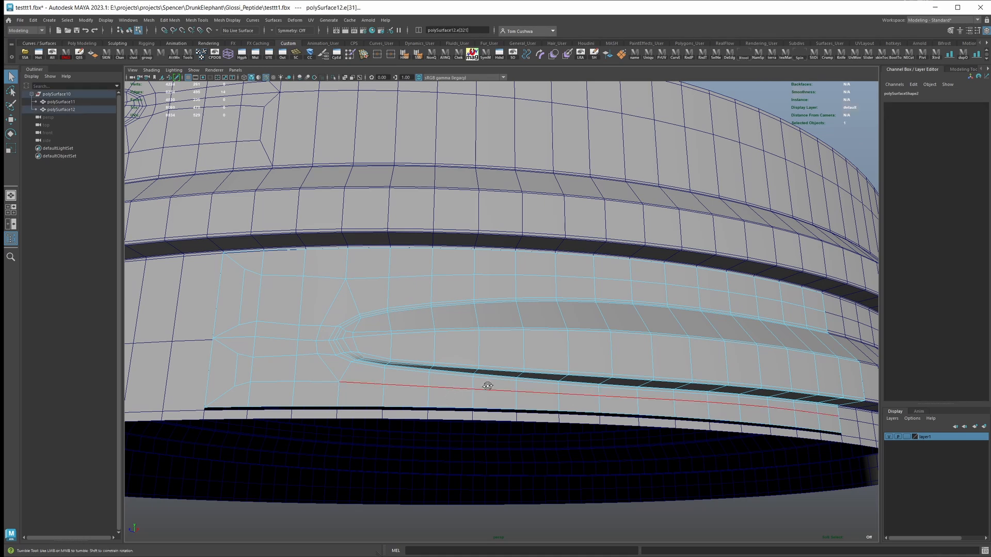
alt+drag(450, 393, 414, 372)
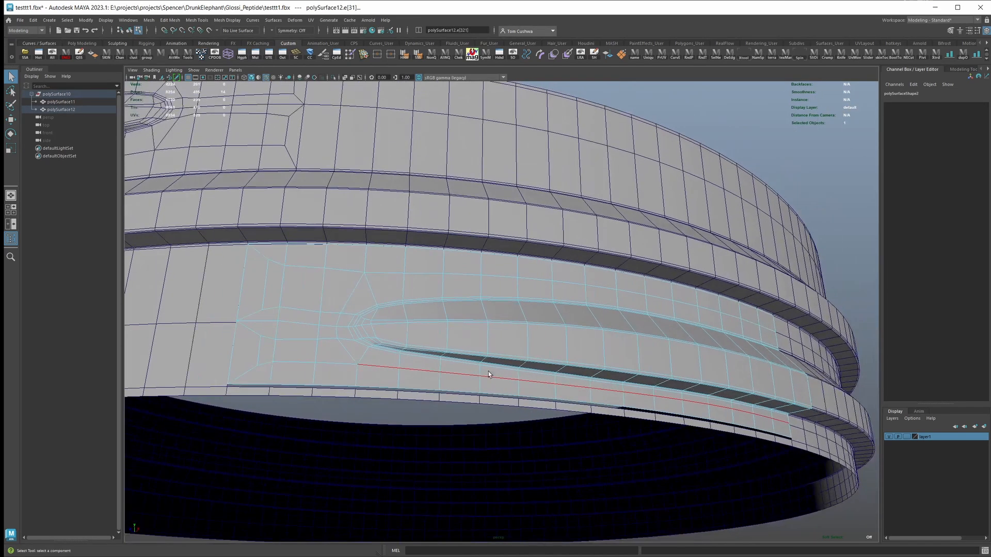
alt+drag(429, 315, 427, 348)
alt+right_drag(427, 347, 461, 417)
key(ctrl+z)
Step: Expand the single selected edge below the raised thread into its continuous edge run with SelContEdge, and clear the selection
alt+drag(462, 417, 491, 469)
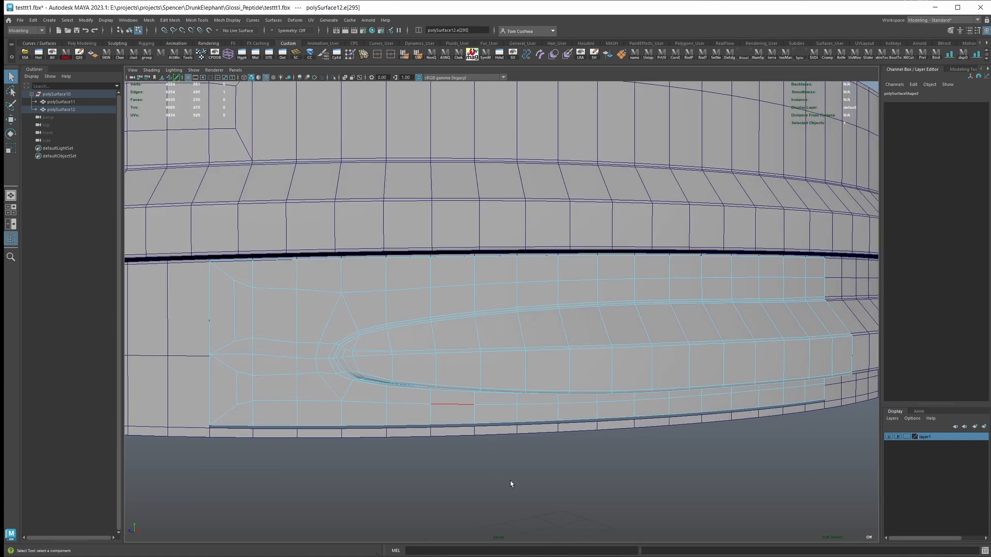
click(533, 469)
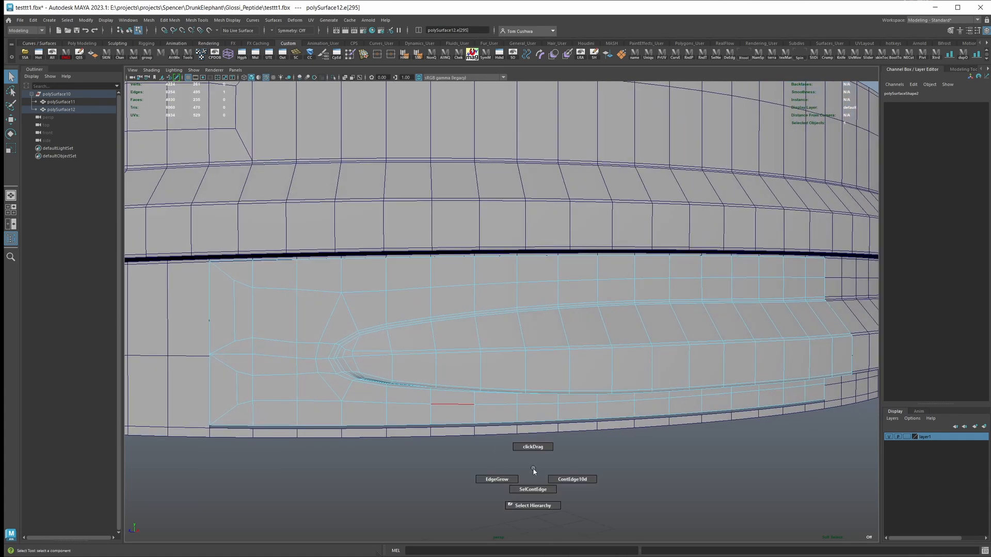
click(534, 489)
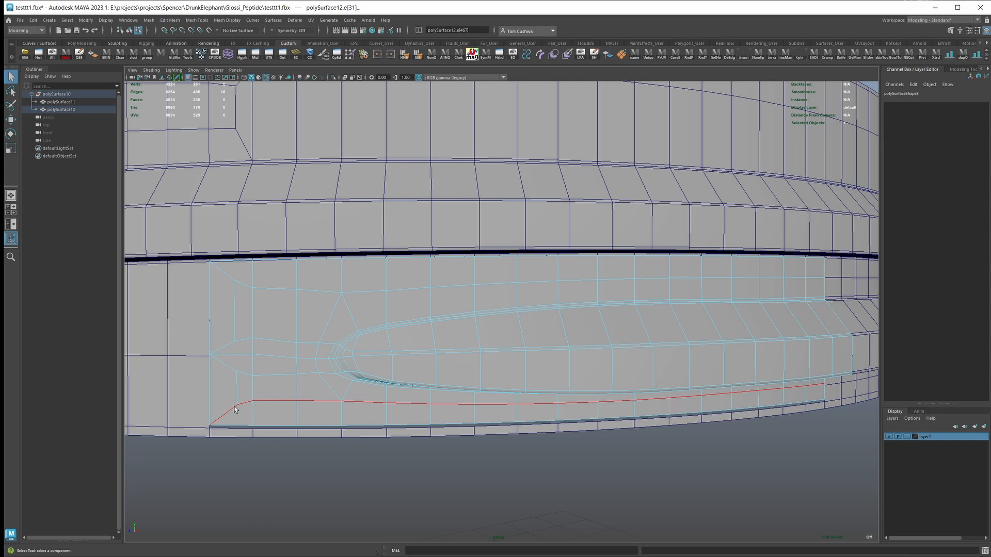
alt+drag(238, 408, 305, 408)
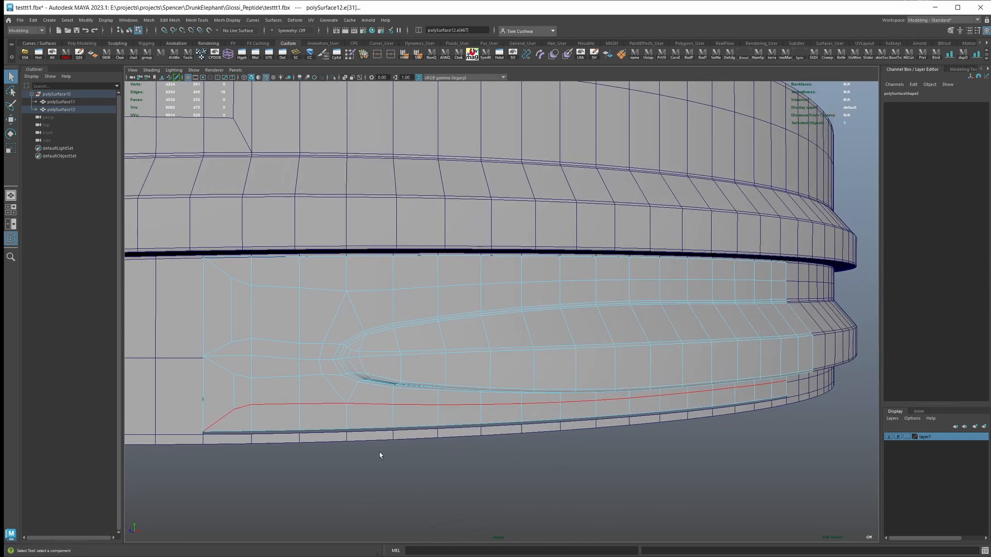
click(464, 510)
alt+drag(464, 510, 454, 511)
right_drag(469, 490, 488, 490)
Step: Select the entire open border of the thread patch as one edge loop, and clear the selection
alt+drag(472, 485, 450, 414)
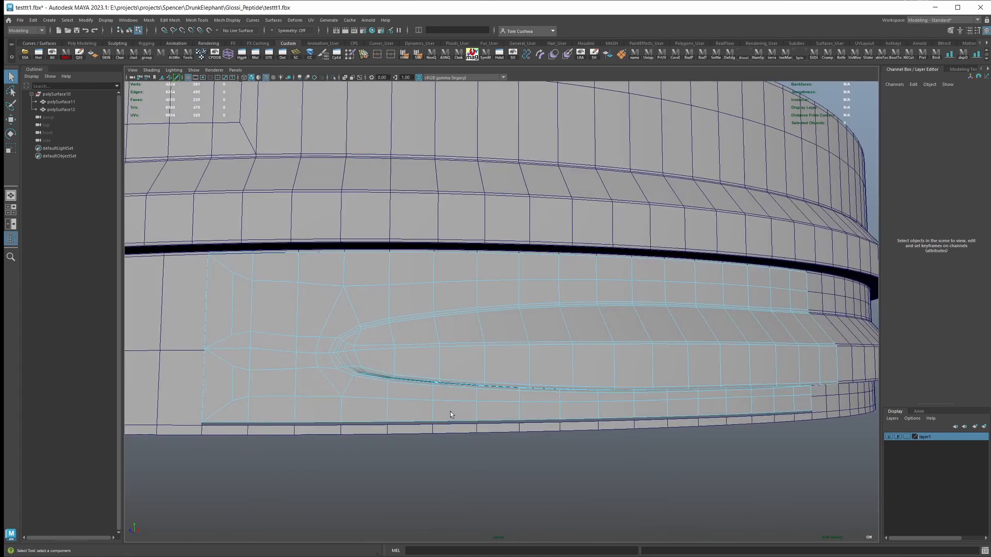
double_click(448, 423)
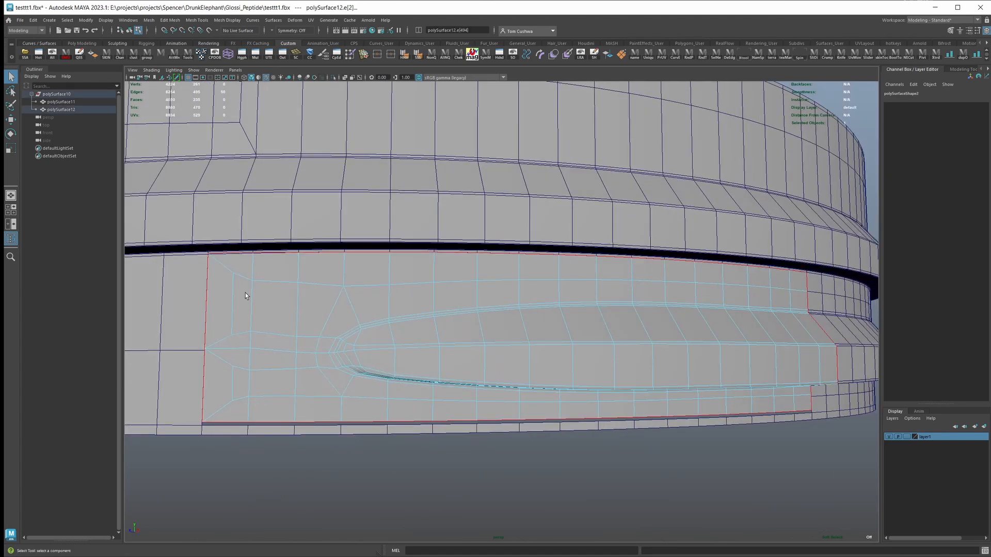
alt+drag(782, 305, 798, 327)
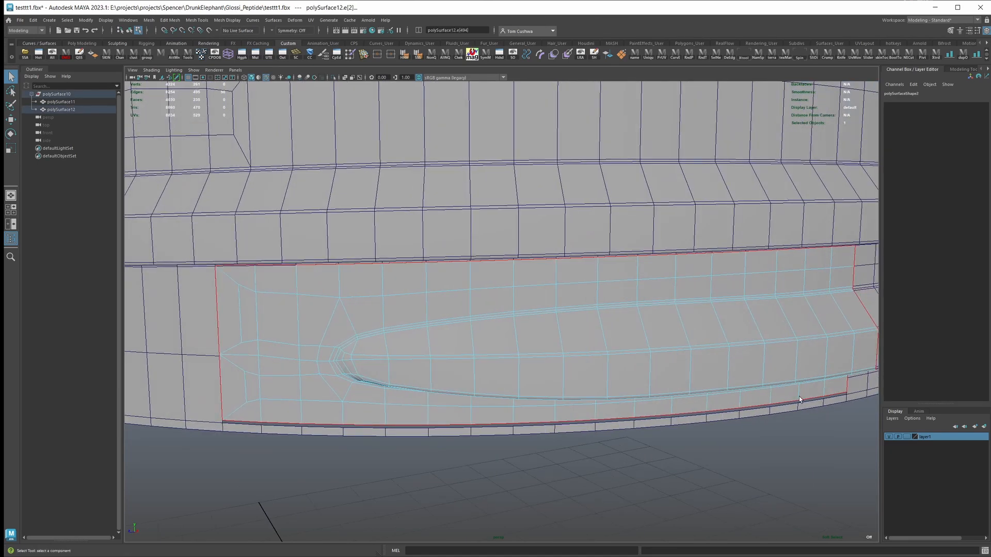
alt+drag(382, 431, 375, 399)
click(409, 459)
mouse_move(409, 460)
alt+mouse_down()
mouse_move(398, 489)
mouse_move(404, 474)
alt+mouse_up()
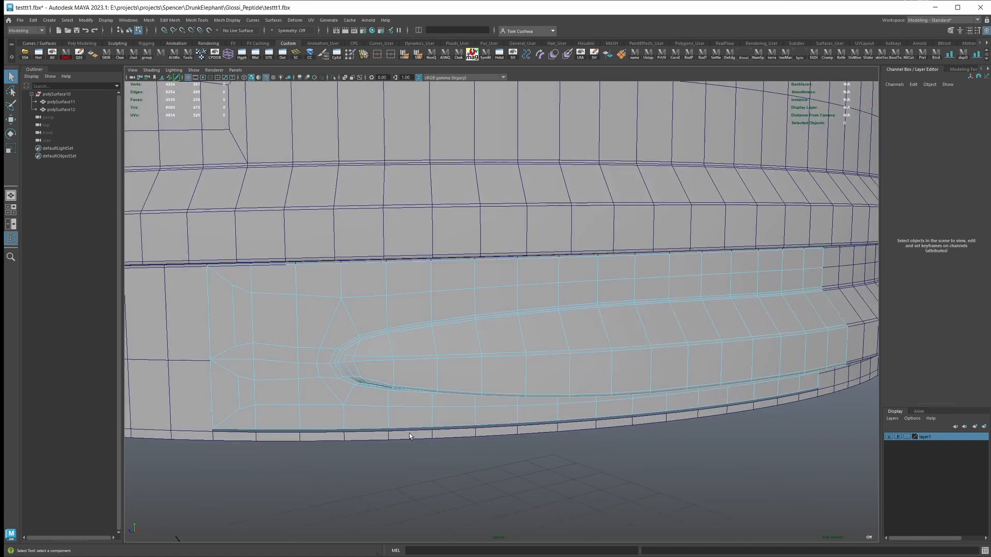
Step: Select only the lower border edge run of the thread patch, from corner to corner, with SelContEdge
click(408, 430)
alt+drag(465, 458, 526, 477)
alt+drag(400, 450, 524, 436)
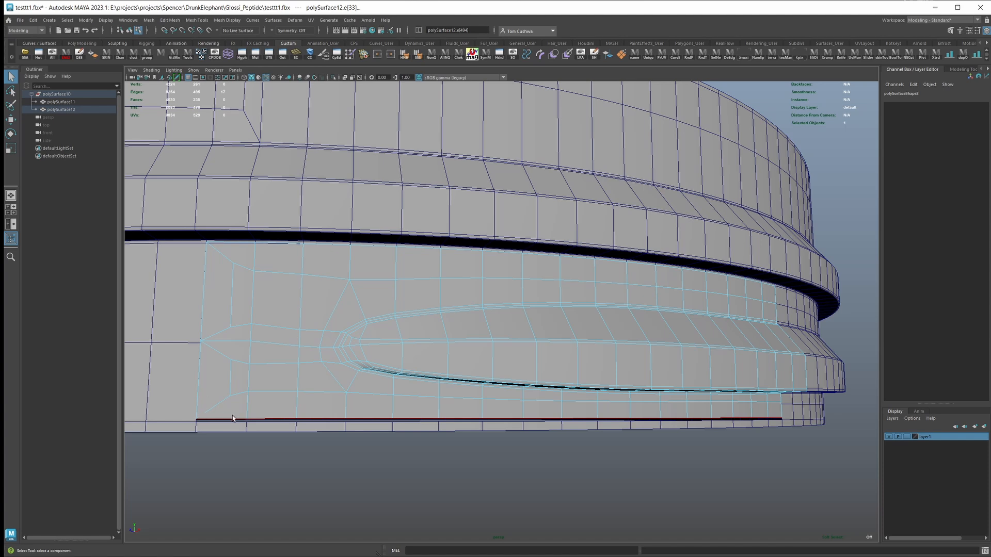
alt+drag(233, 418, 226, 429)
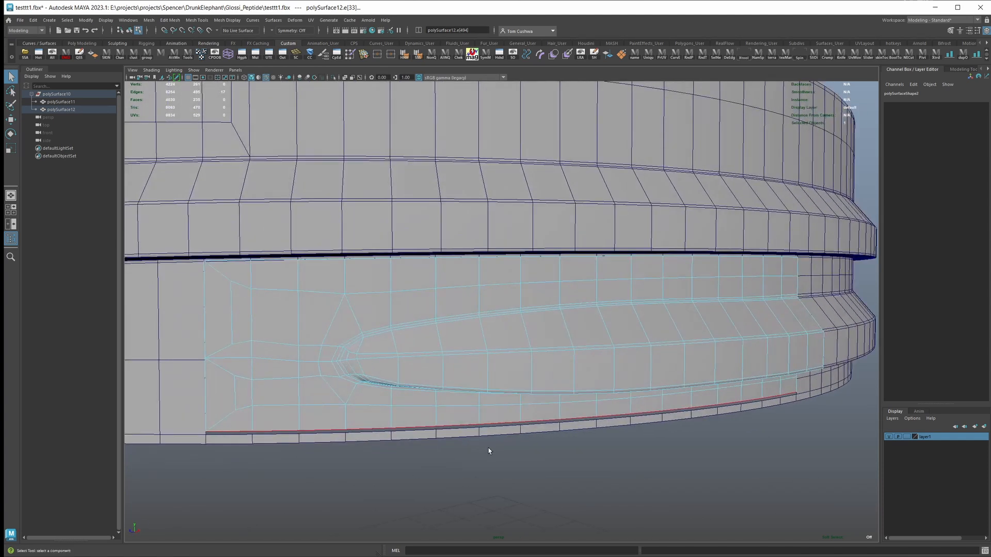
mouse_move(513, 481)
alt+mouse_down()
mouse_move(511, 473)
mouse_move(542, 497)
mouse_move(515, 485)
alt+mouse_up()
click(542, 496)
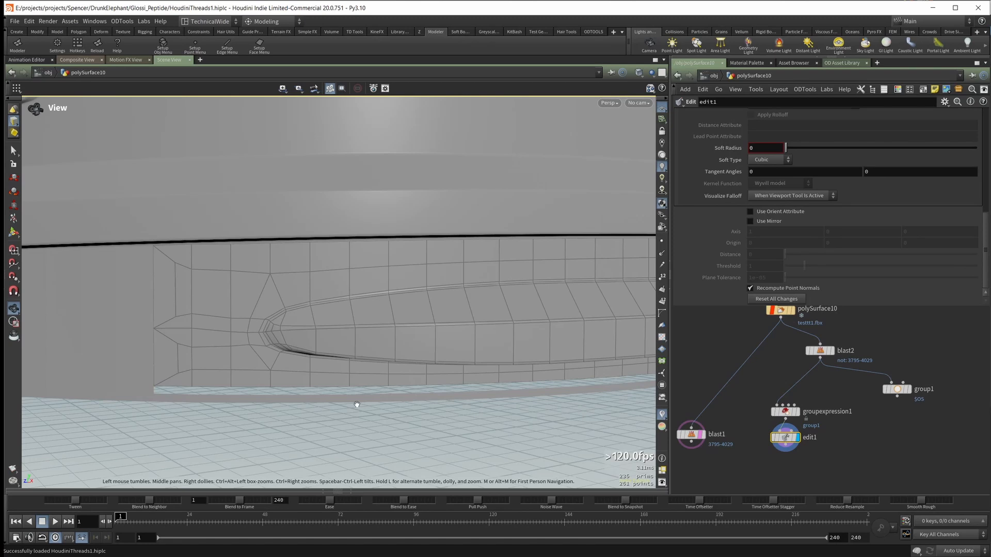
Step: In Houdini, select the entire open border loop of the thread patch, and clear the selection
drag(354, 404, 337, 387)
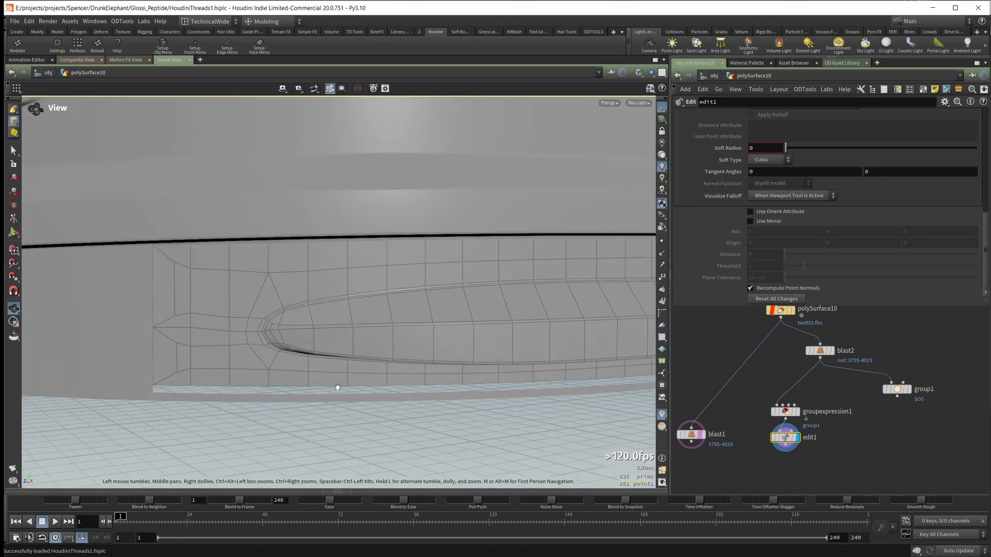
right_drag(337, 387, 407, 351)
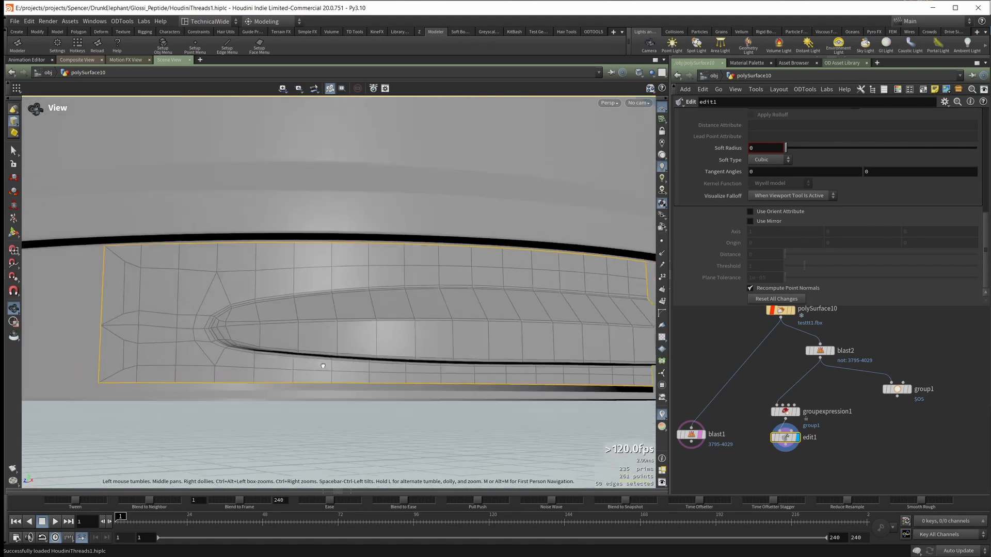
drag(336, 356, 326, 380)
click(407, 438)
Step: Select a partial edge loop along the patch's lower border, from one corner edge to the opposite end edge, and clear the selection
mouse_move(376, 425)
alt+mouse_down()
mouse_move(406, 436)
mouse_move(394, 427)
alt+mouse_up()
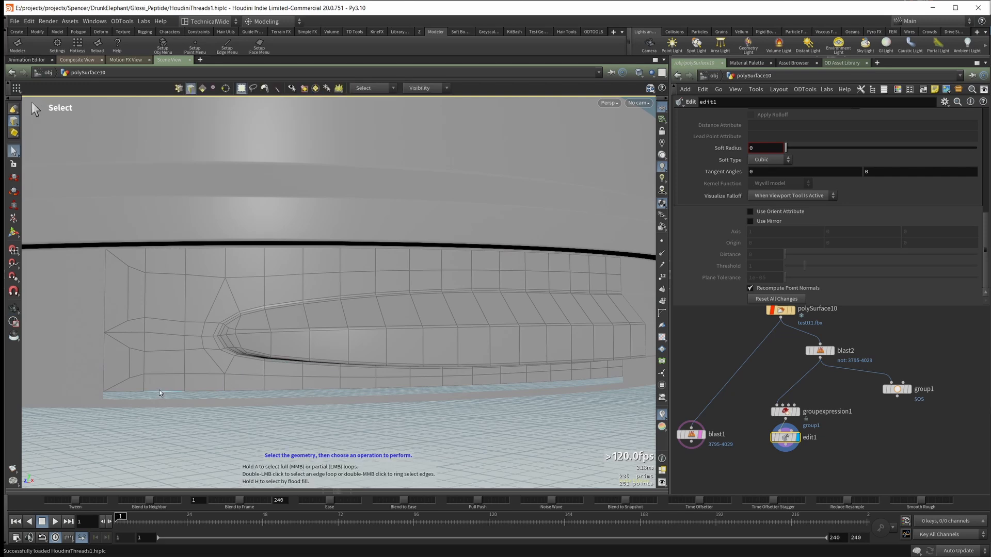
click(124, 393)
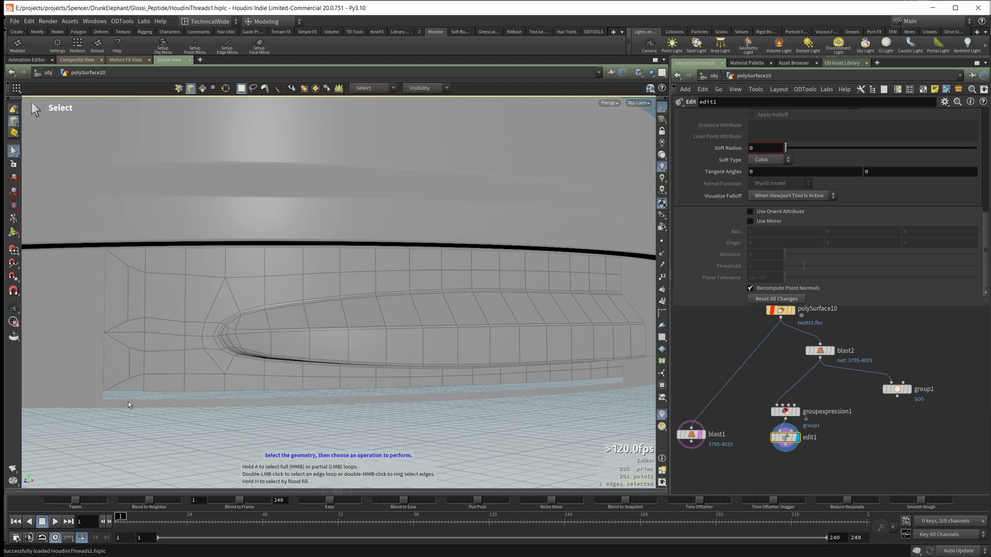
alt+drag(356, 348, 330, 345)
alt+right_drag(329, 345, 272, 344)
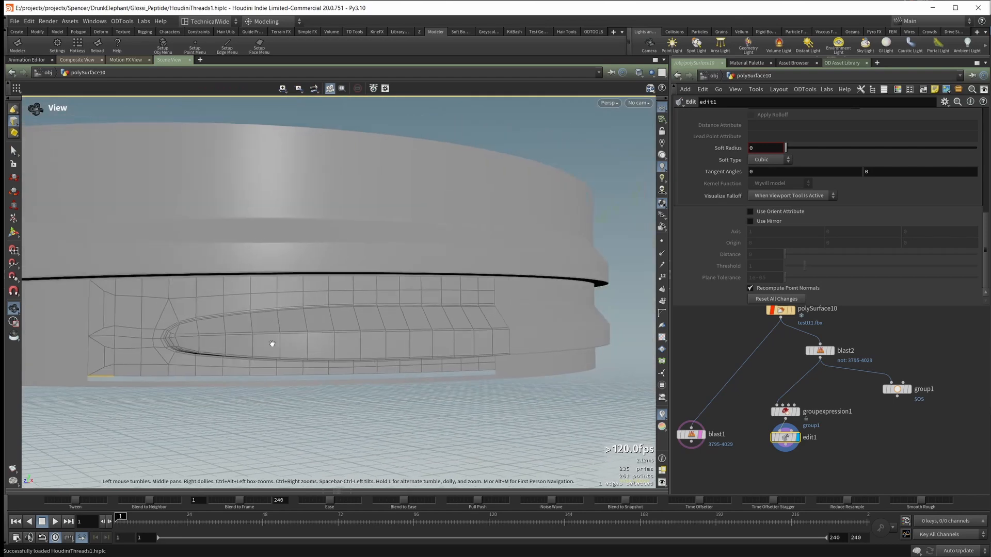
key(s)
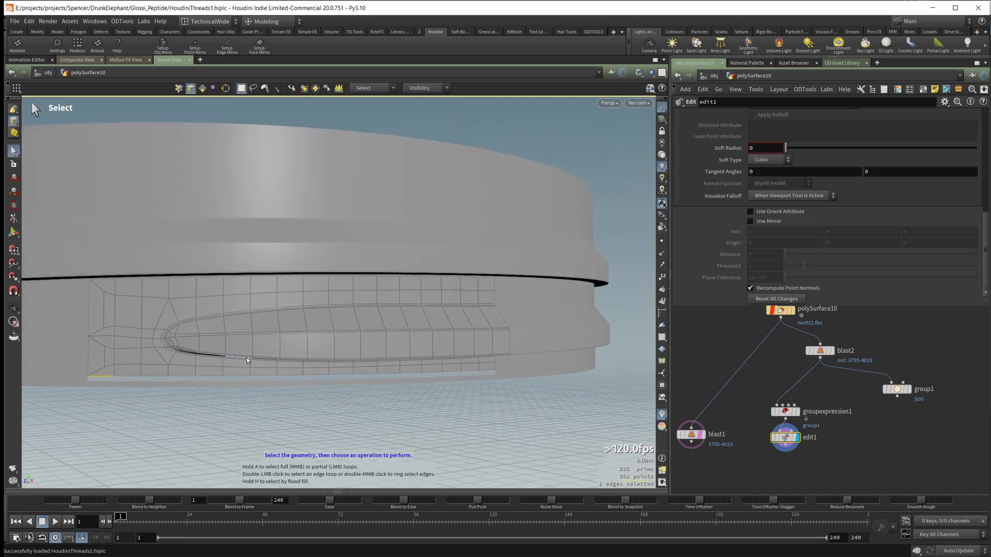
double_click(489, 372)
mouse_move(490, 397)
alt+mouse_down()
mouse_move(485, 429)
mouse_move(478, 408)
alt+mouse_up()
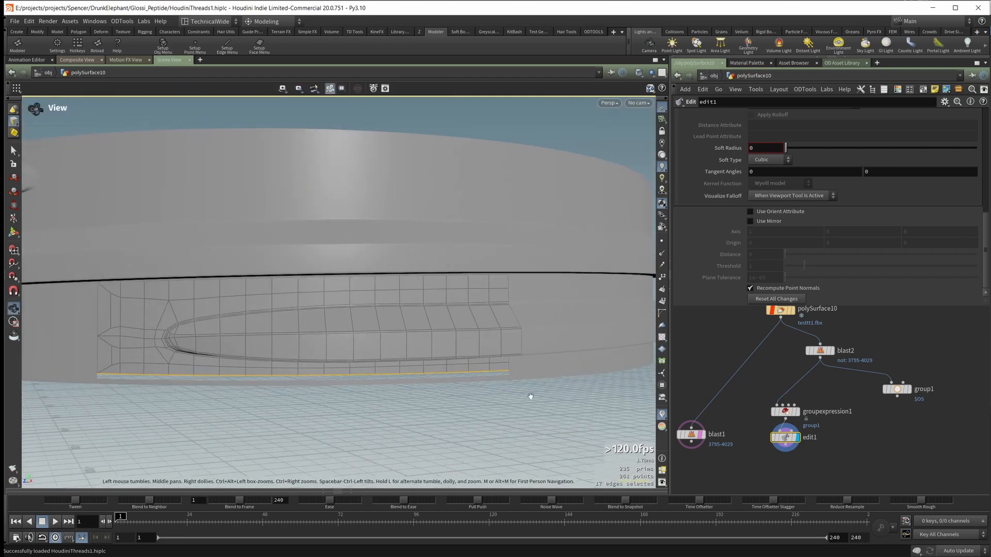
alt+right_drag(451, 406, 464, 367)
alt+right_drag(494, 423, 408, 367)
alt+middle_drag(407, 367, 509, 351)
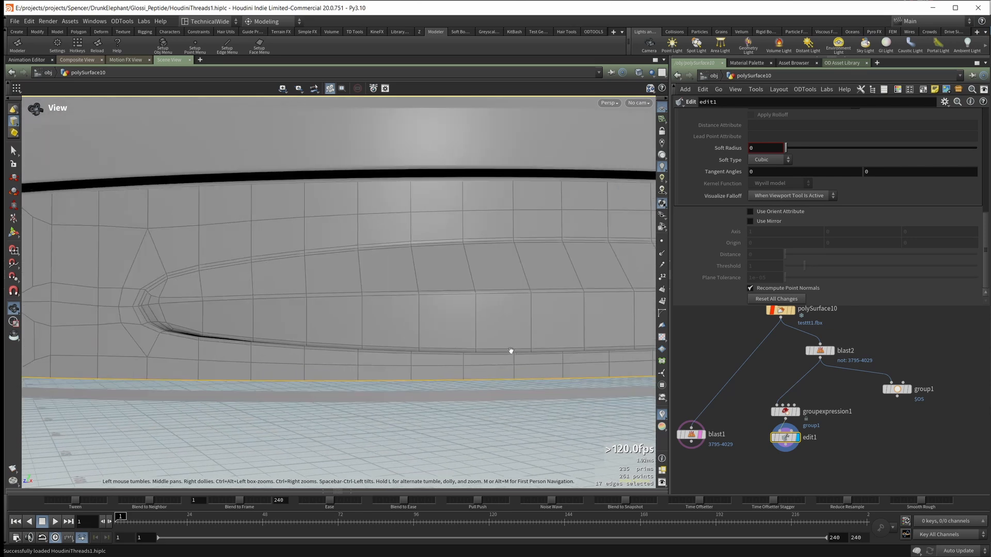
alt+right_drag(445, 400, 484, 380)
click(515, 469)
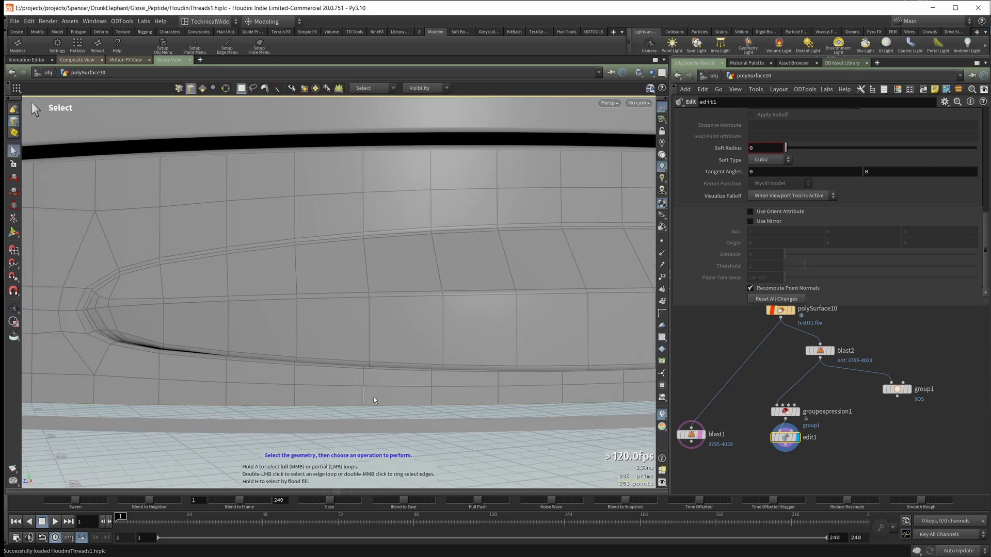
Step: Select the patch's whole lower border as a partial edge loop and move it down to close the gap to the rim strip
click(328, 407)
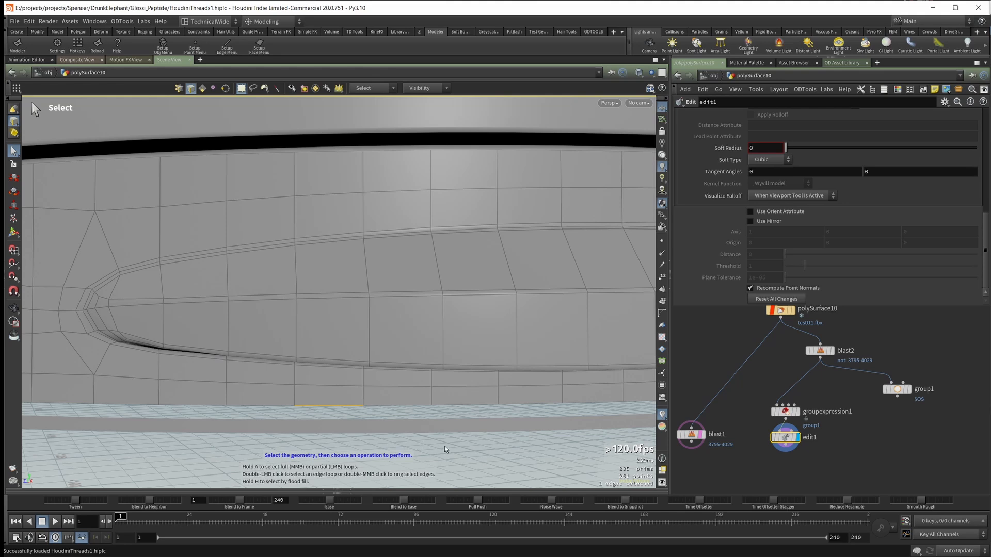
alt+right_drag(506, 355, 289, 398)
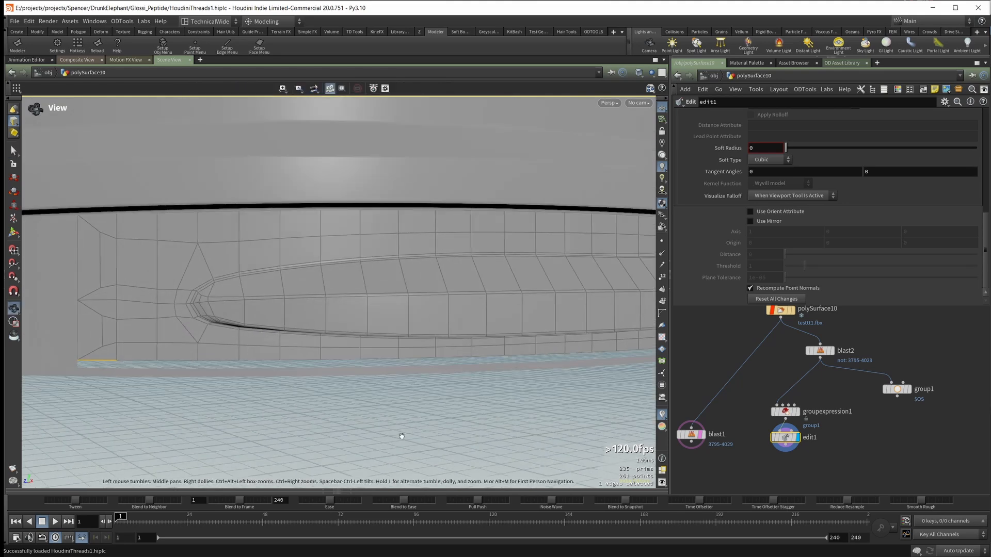
alt+drag(399, 432, 447, 416)
key(a)
click(580, 346)
key(t)
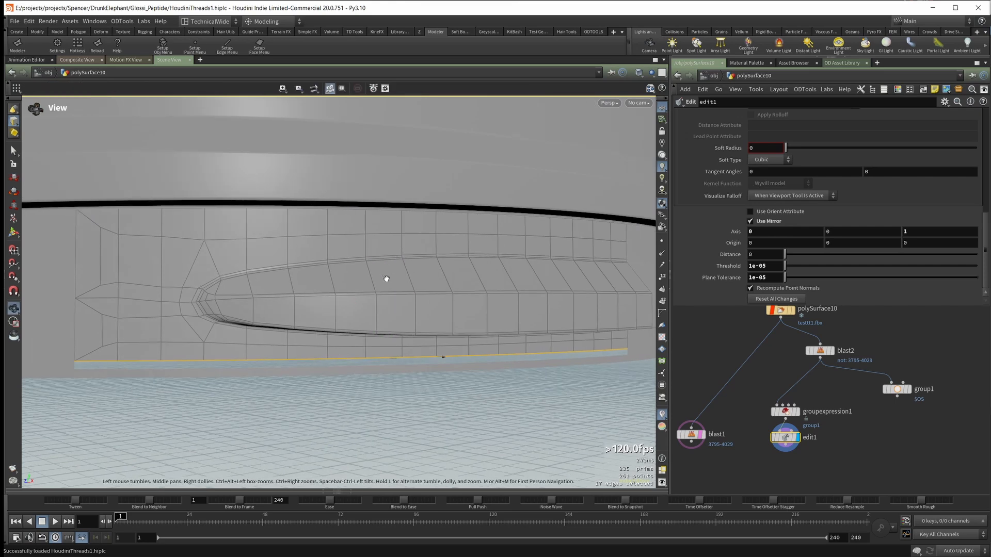
drag(392, 306, 391, 308)
alt+right_drag(305, 390, 403, 378)
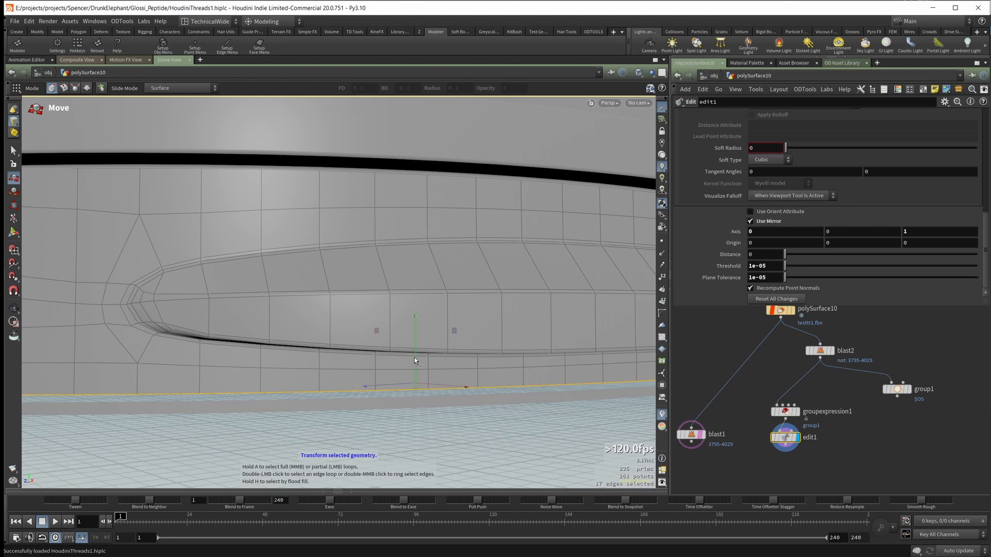
drag(414, 357, 414, 365)
alt+drag(435, 442, 487, 450)
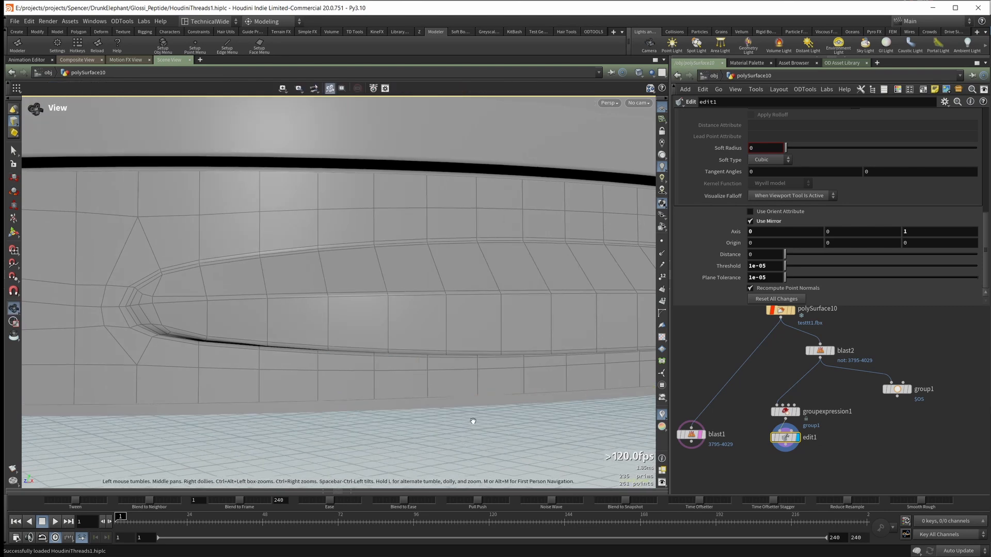
Step: Switch to Maya, expand one edge below the raised thread into its continuous run with SelContEdge, and clear the selection
key(alt+Tab)
click(354, 210)
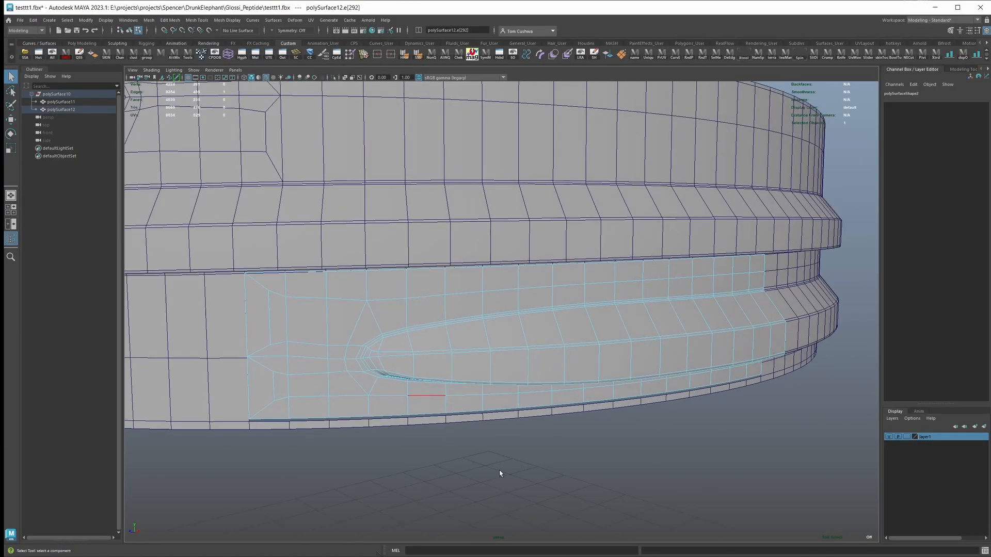
click(557, 468)
drag(558, 469, 553, 482)
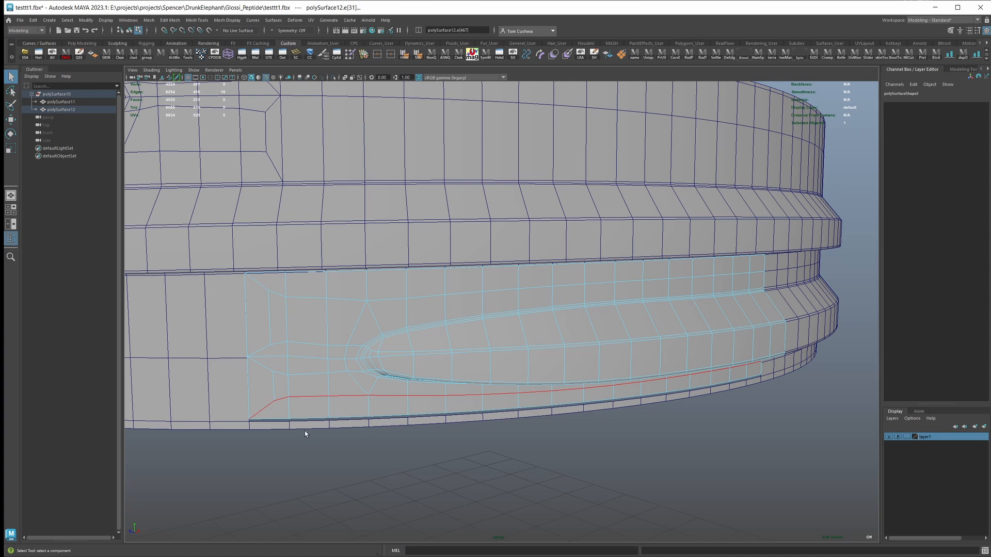
click(584, 458)
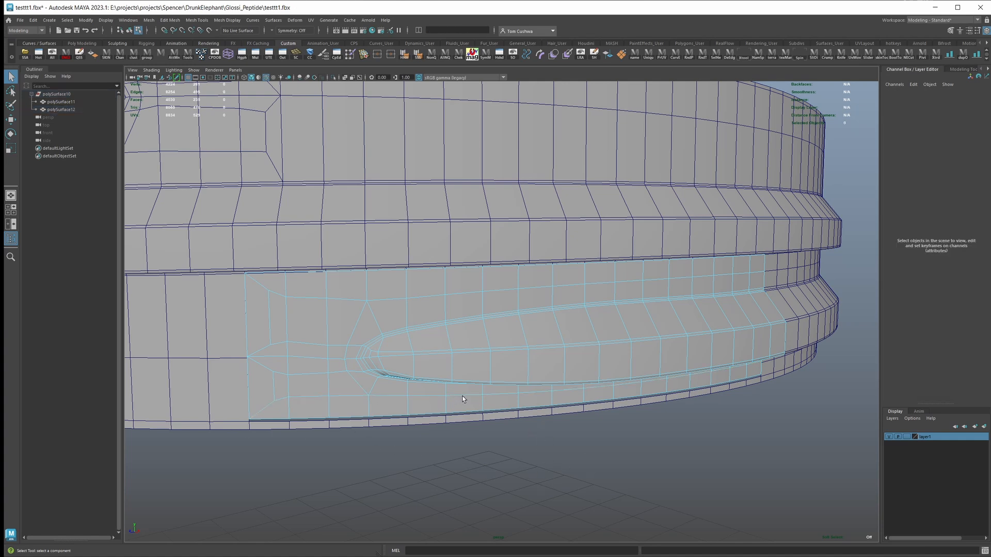
Step: Select the straighter part of the edge run below the raised thread with ContEdge10d, and clear the selection
click(463, 395)
drag(533, 457, 556, 471)
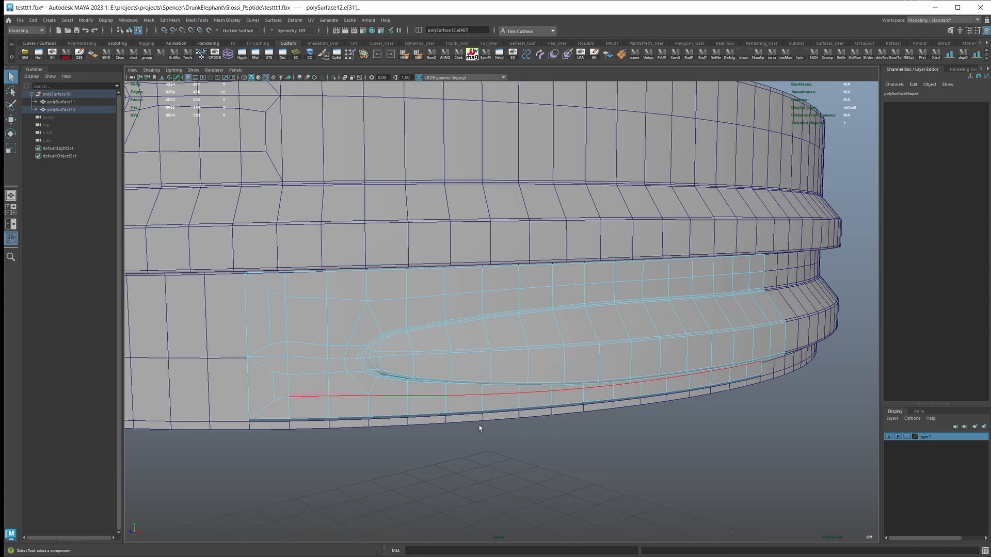
alt+drag(479, 428, 509, 414)
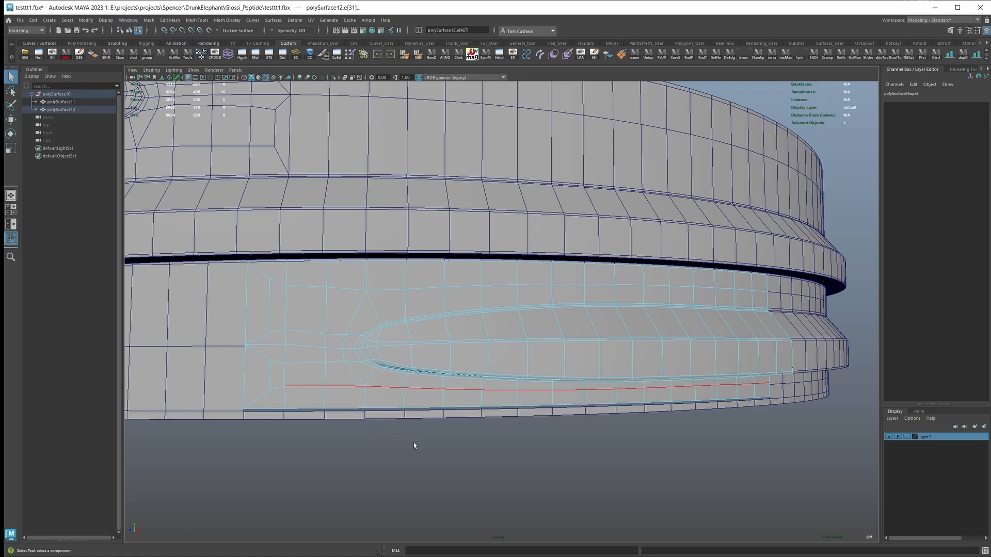
alt+drag(449, 483, 453, 475)
click(478, 478)
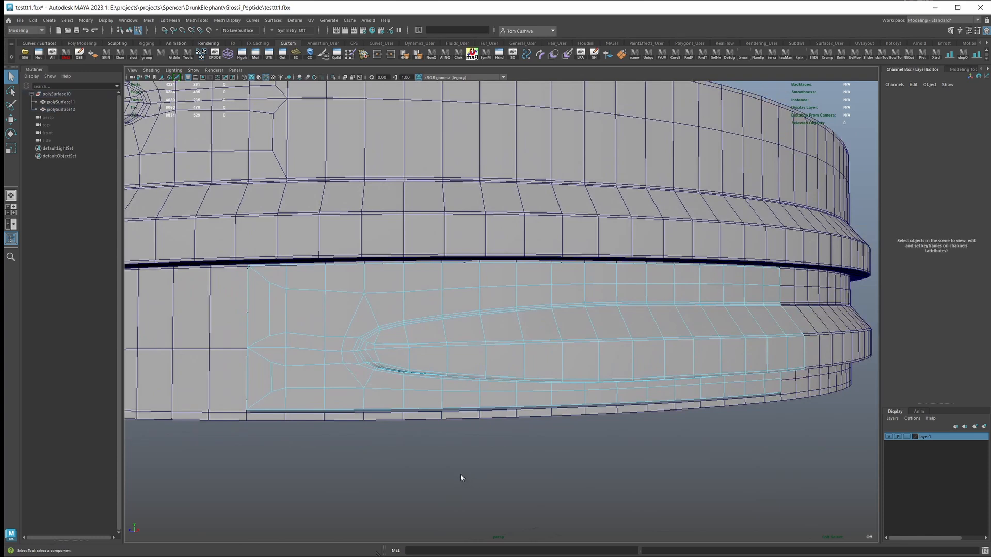
Step: Select the patch's whole lower border as a continuous edge run, move it down to meet the rim strip, and clear the selection
scroll(463, 464, up, 10)
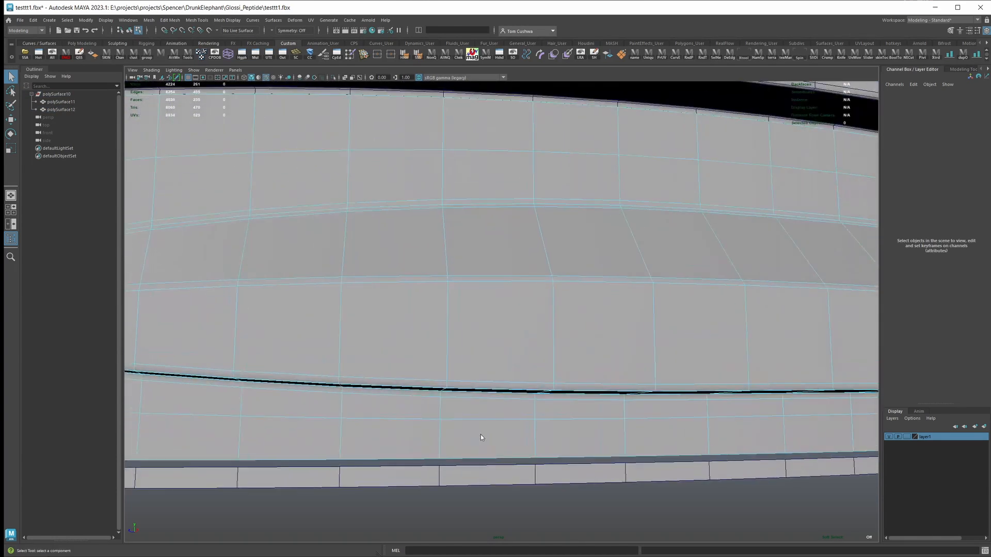
click(482, 462)
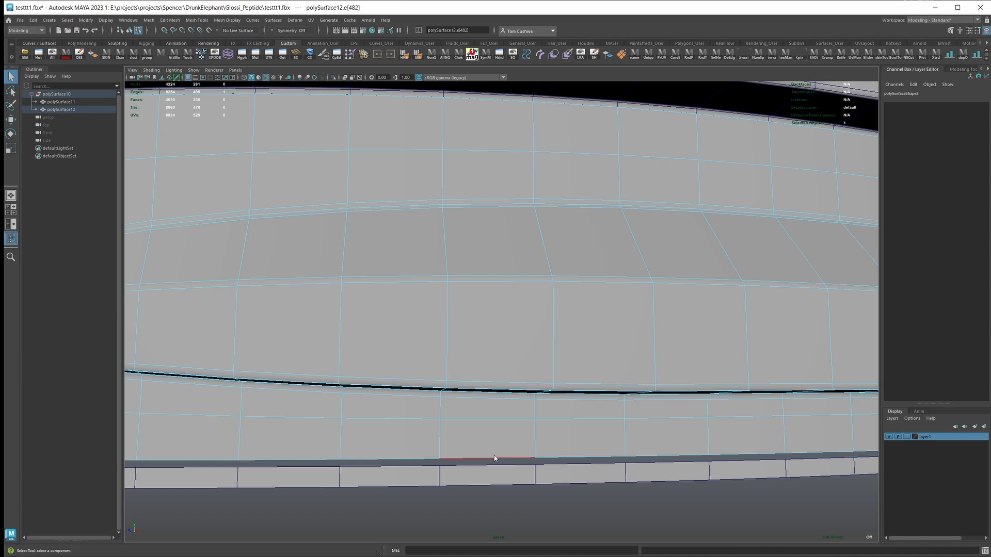
shift+right_drag(493, 462, 564, 397)
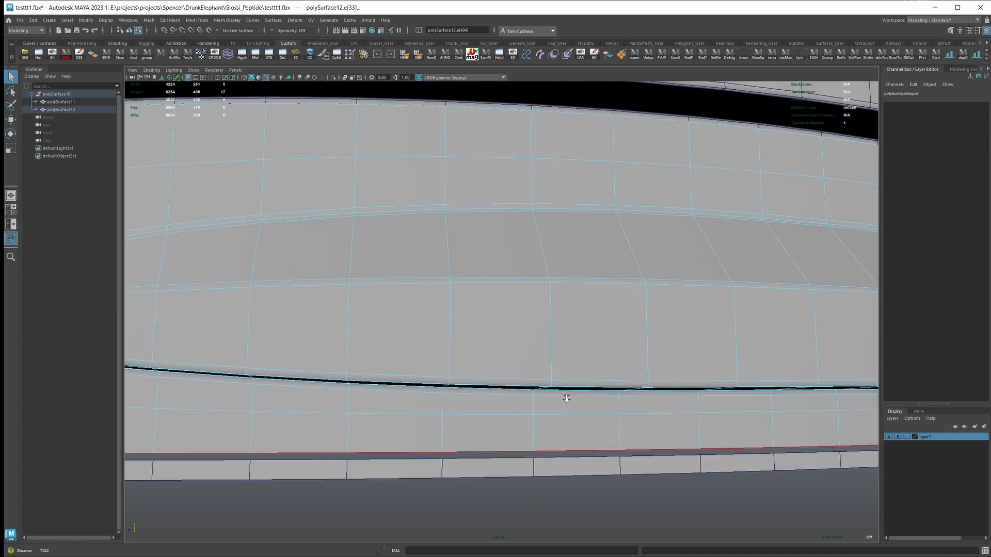
key(w)
alt+drag(506, 408, 471, 398)
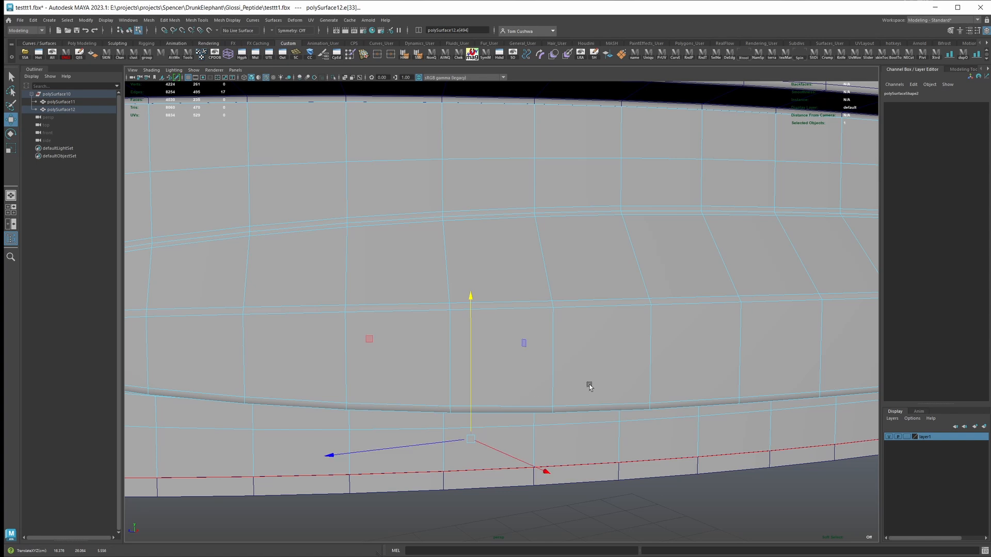
alt+drag(588, 385, 220, 362)
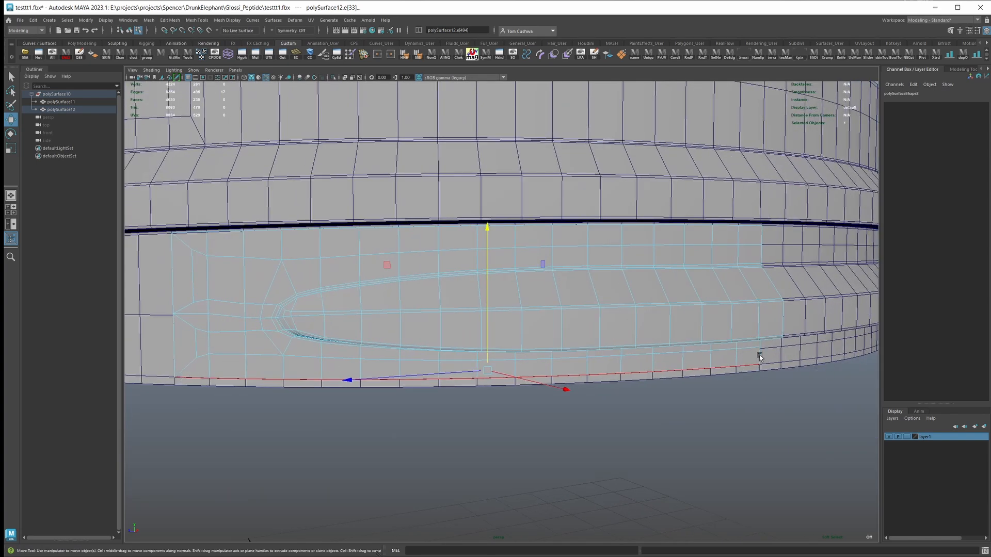
alt+drag(283, 447, 361, 460)
click(372, 466)
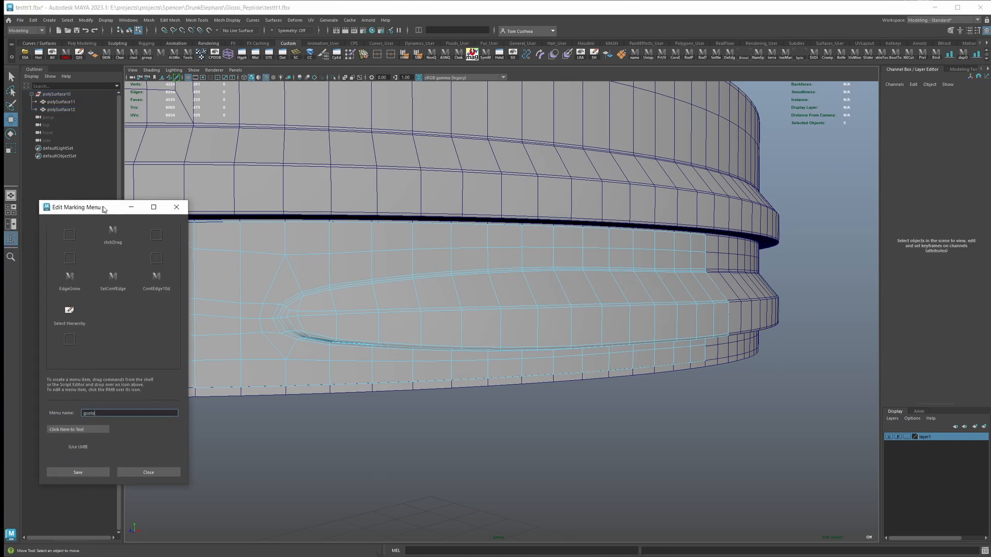
Step: Open the SelContEdge item of the marking menu for editing, inspect its polySelectConstraint command, and close it without changes
right_click(120, 281)
click(140, 297)
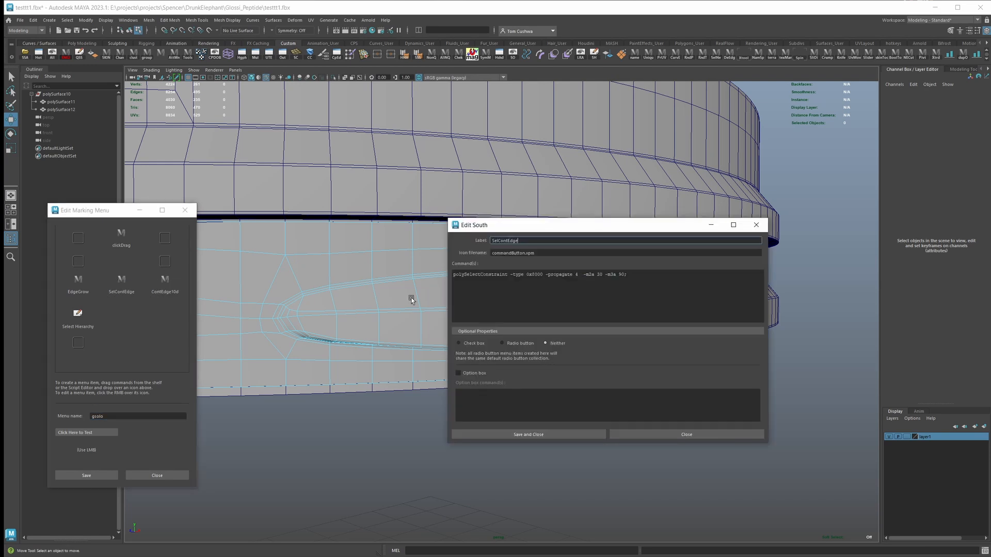
mouse_move(453, 274)
mouse_down()
mouse_move(625, 274)
mouse_move(450, 274)
mouse_up()
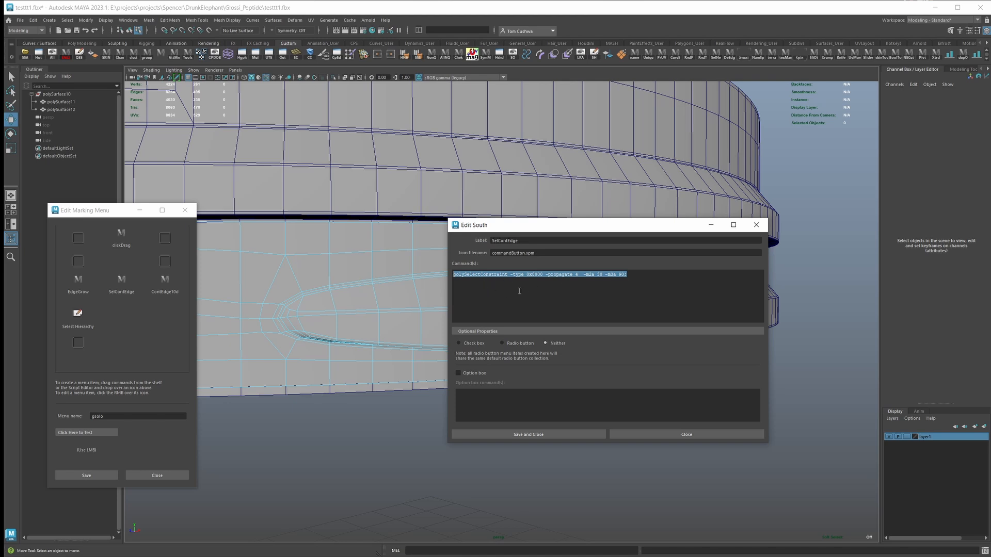
click(570, 294)
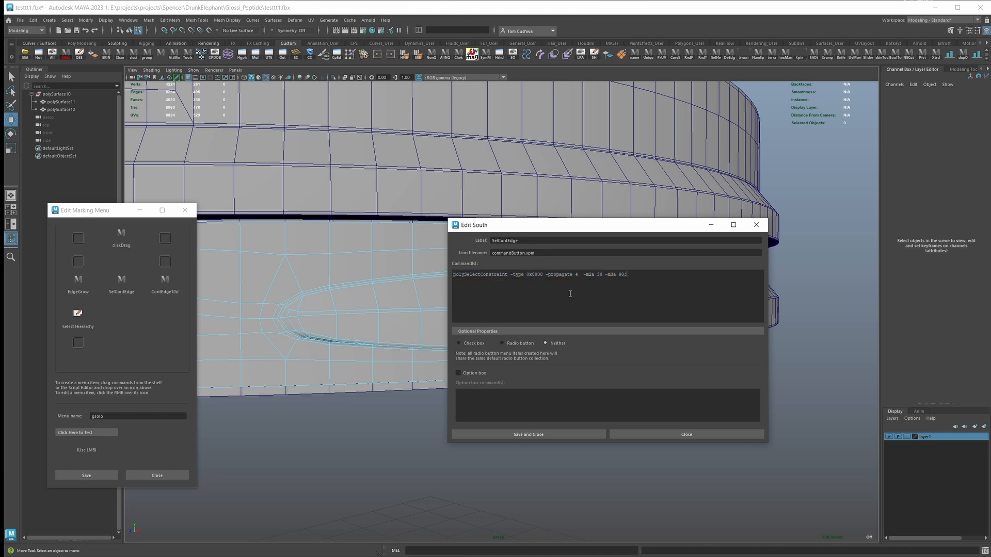
click(164, 281)
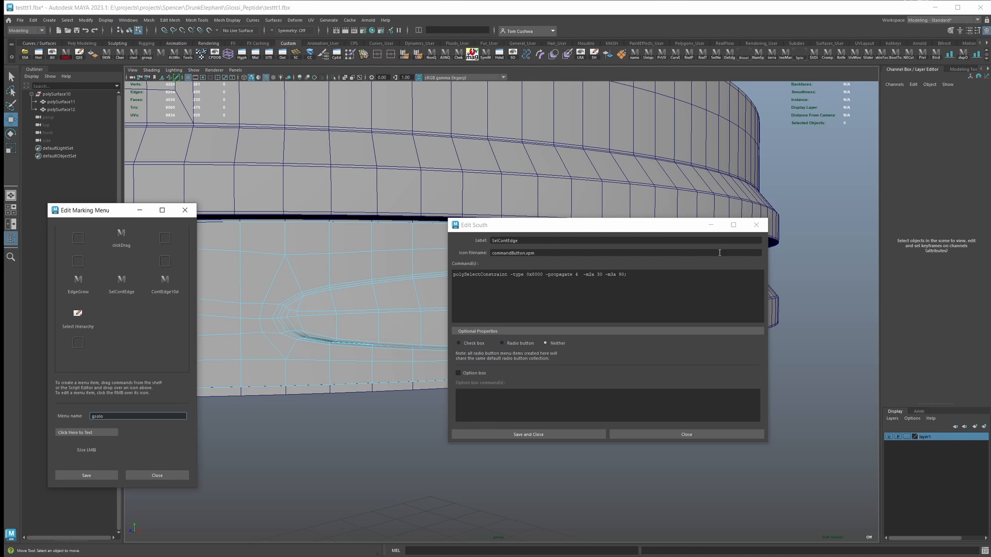
click(756, 225)
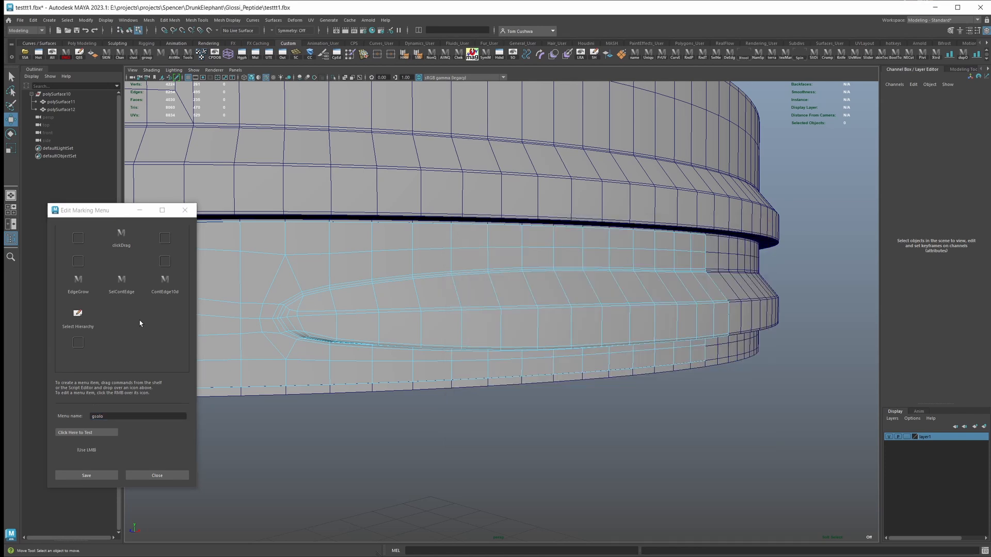
Step: Inspect the command behind the ContEdge10d marking menu item, and close the item and the marking menu editor
right_click(165, 279)
click(199, 297)
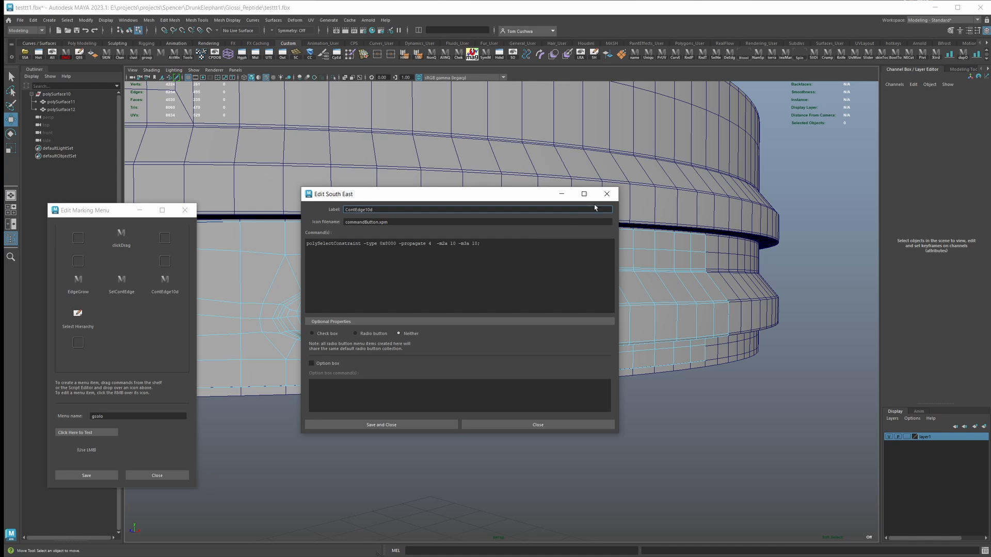
click(606, 194)
click(184, 210)
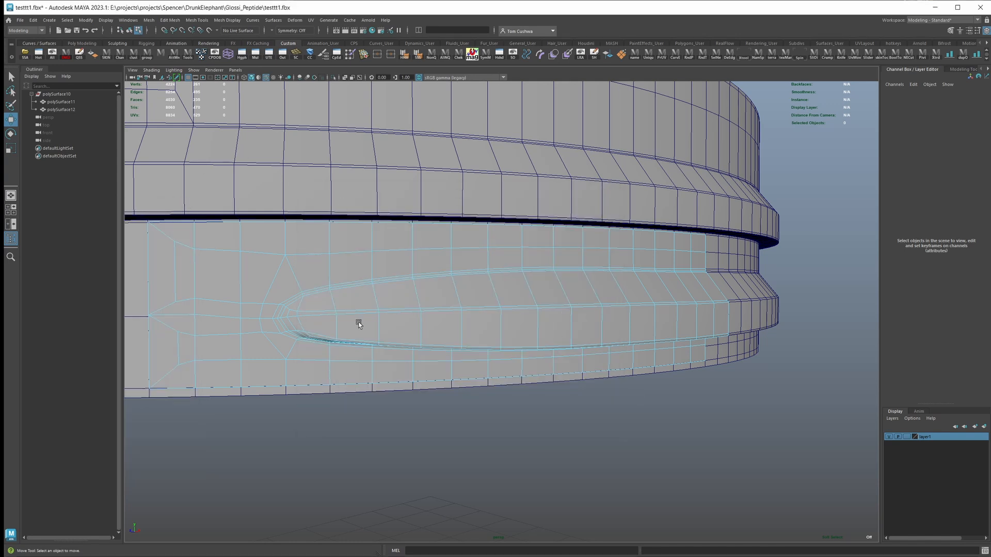
Step: Switch to Houdini and select the full edge loop running along the central ridge of the raised thread
alt+drag(480, 405, 556, 441)
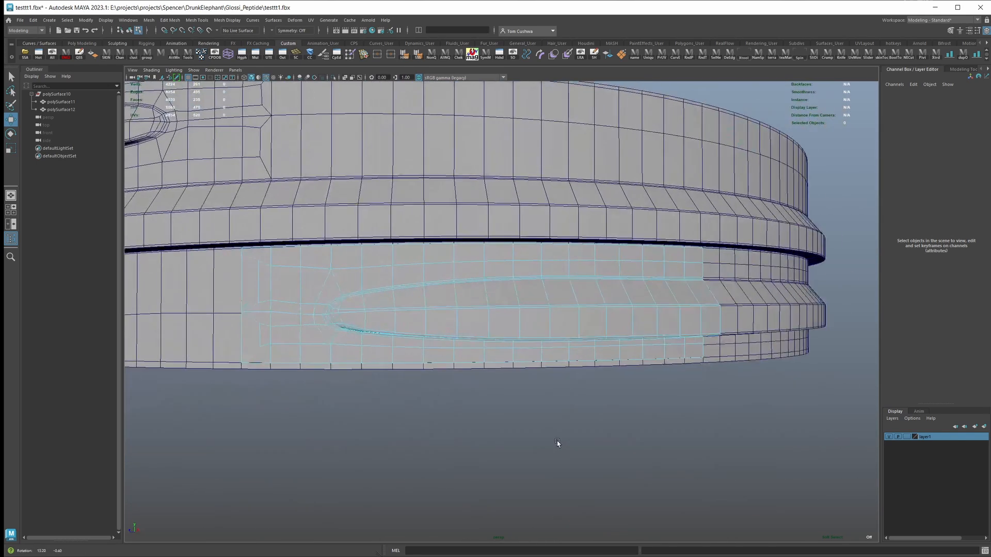
key(alt+Tab)
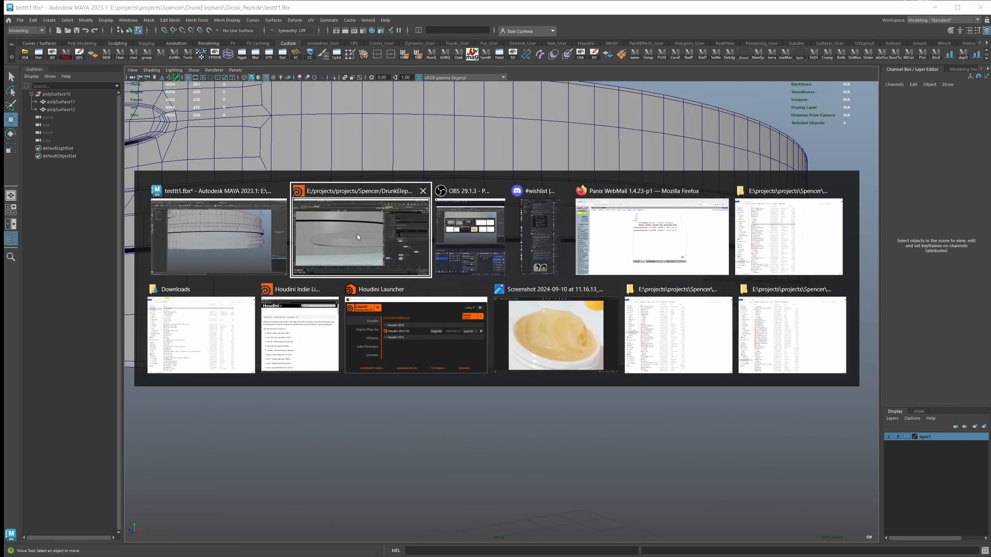
click(341, 234)
key(Escape)
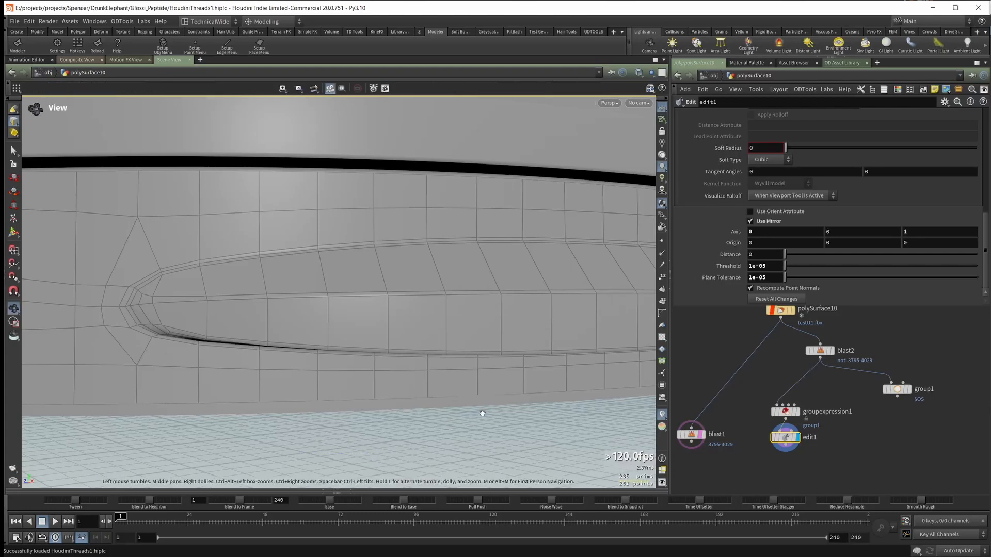
drag(407, 345, 411, 305)
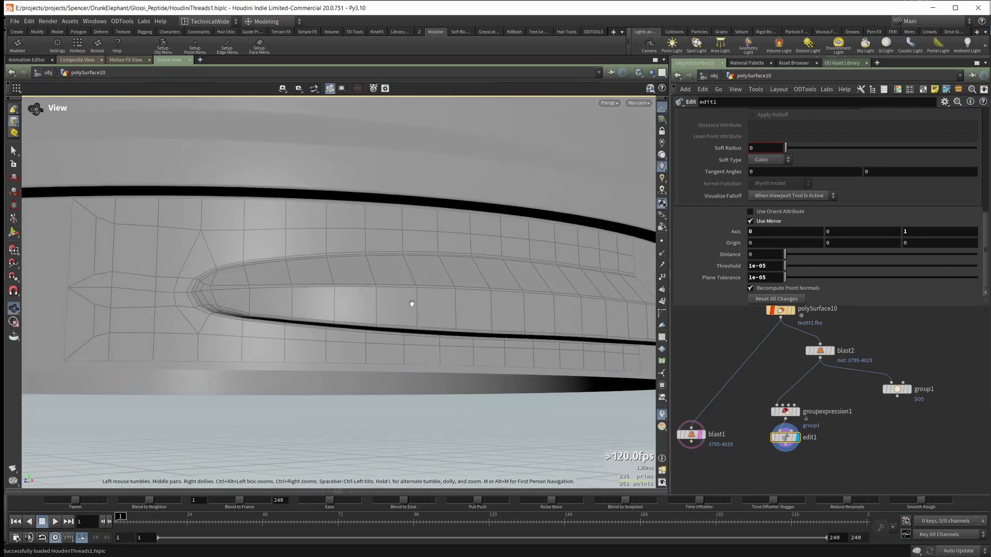
drag(294, 254, 376, 330)
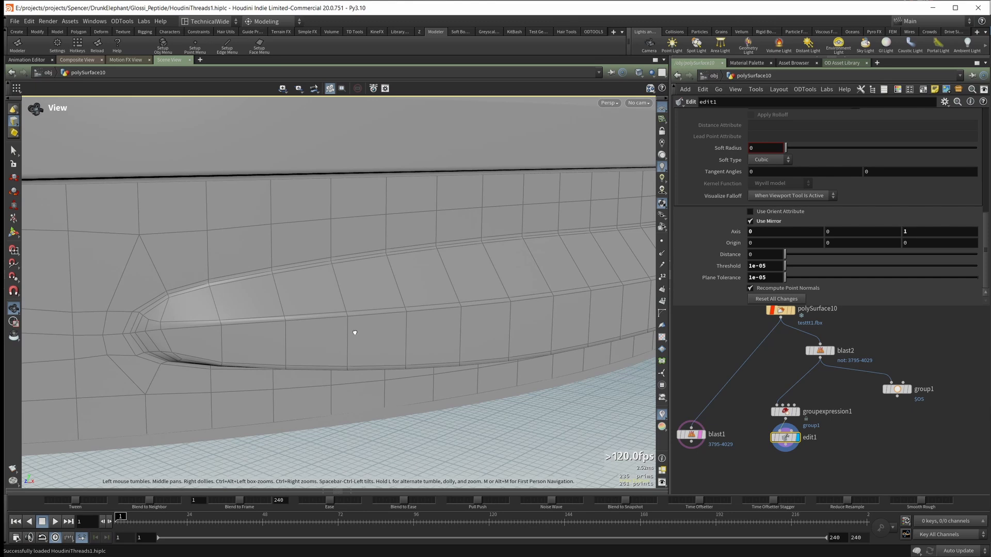
right_drag(354, 332, 297, 334)
double_click(332, 330)
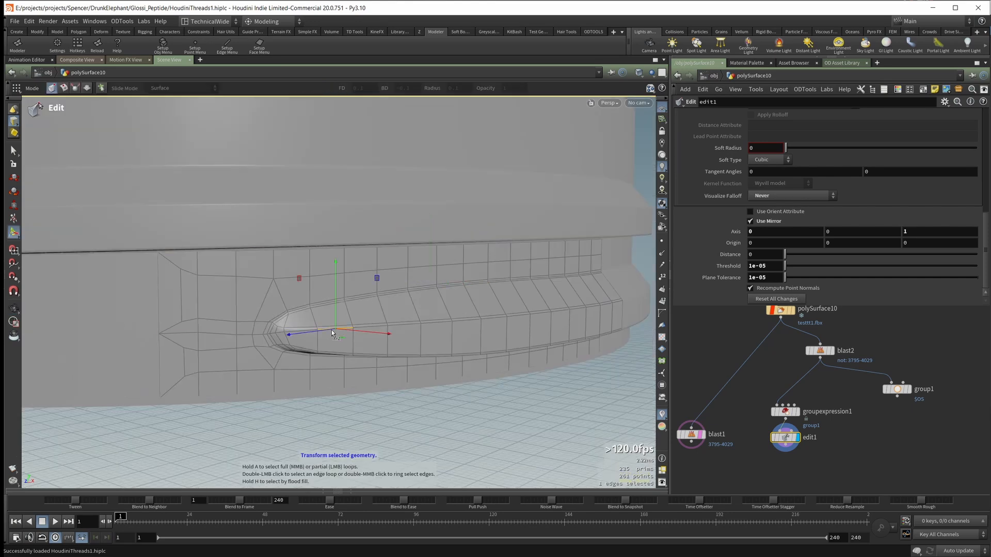
drag(327, 336, 356, 317)
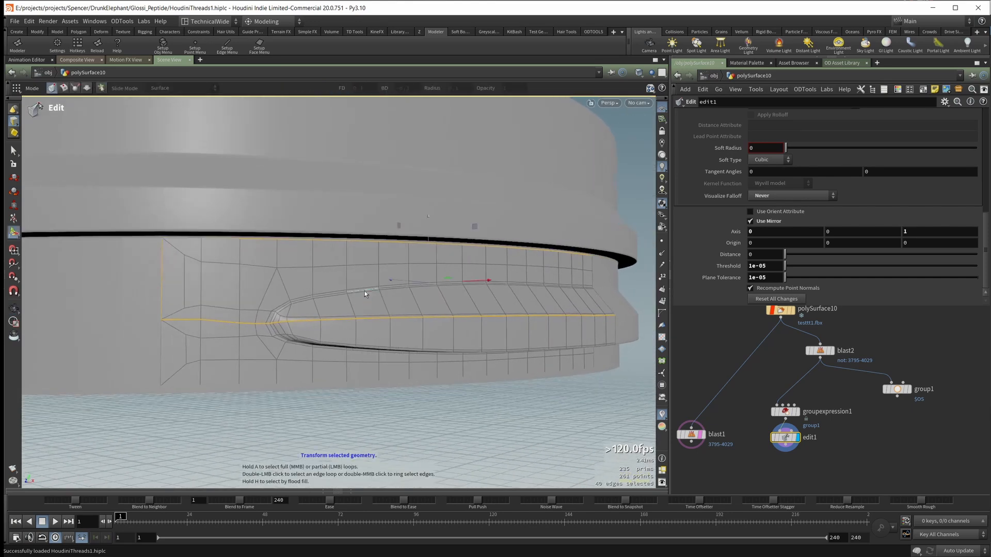
Step: Examine how the selected loop continues past the thread's tip along the patch's end and upper borders
alt+drag(420, 264, 315, 288)
click(230, 299)
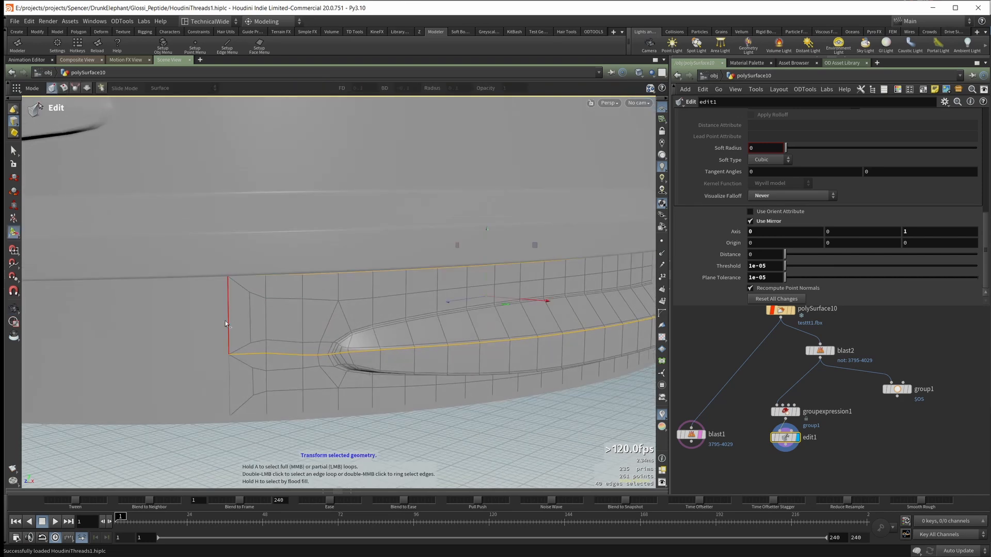
drag(207, 402, 338, 301)
alt+drag(275, 285, 319, 249)
ctrl+drag(219, 215, 547, 299)
alt+right_drag(547, 300, 616, 278)
drag(616, 277, 361, 309)
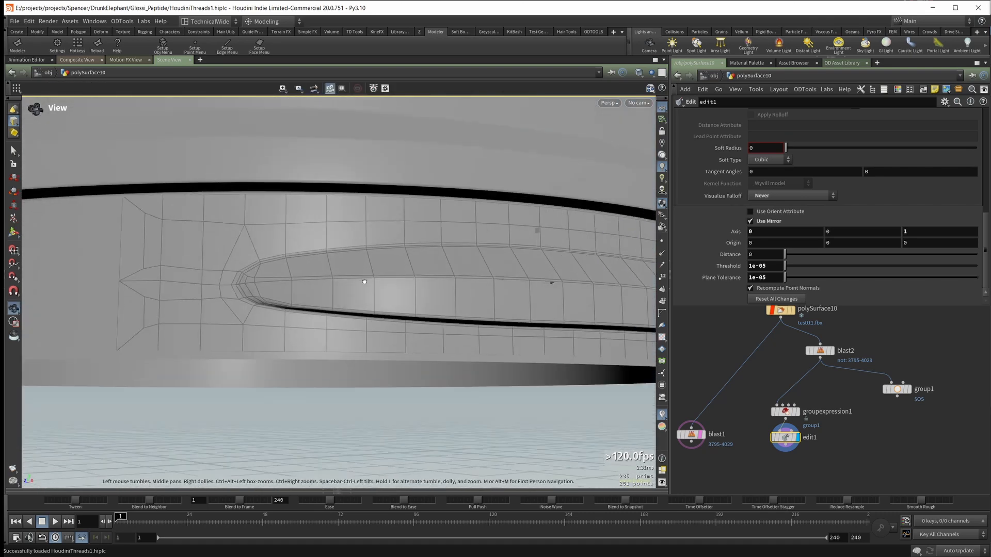
Step: Switch to Maya, select the edge loop along the raised thread's central ridge with the Select tool, and clear the selection
key(alt+Tab)
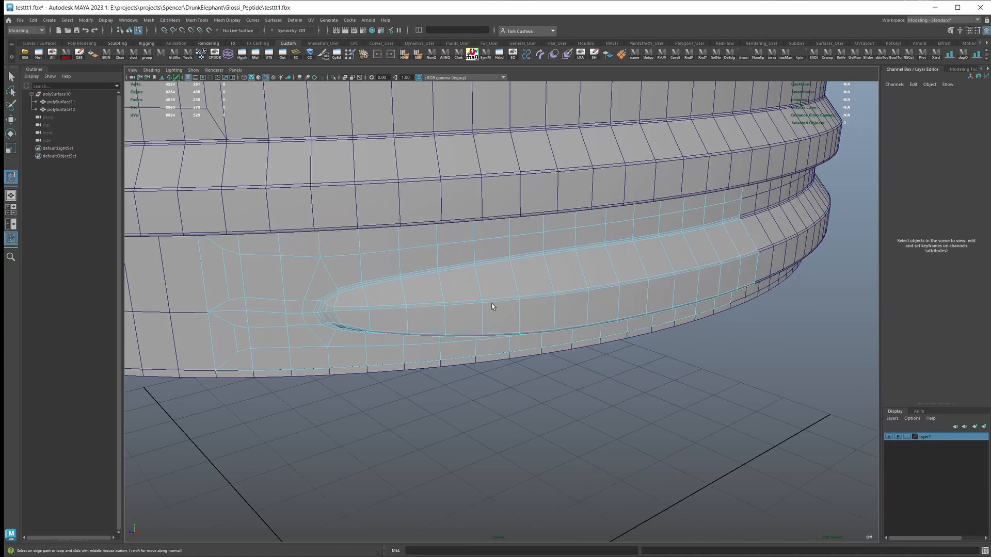
alt+drag(491, 306, 495, 325)
key(q)
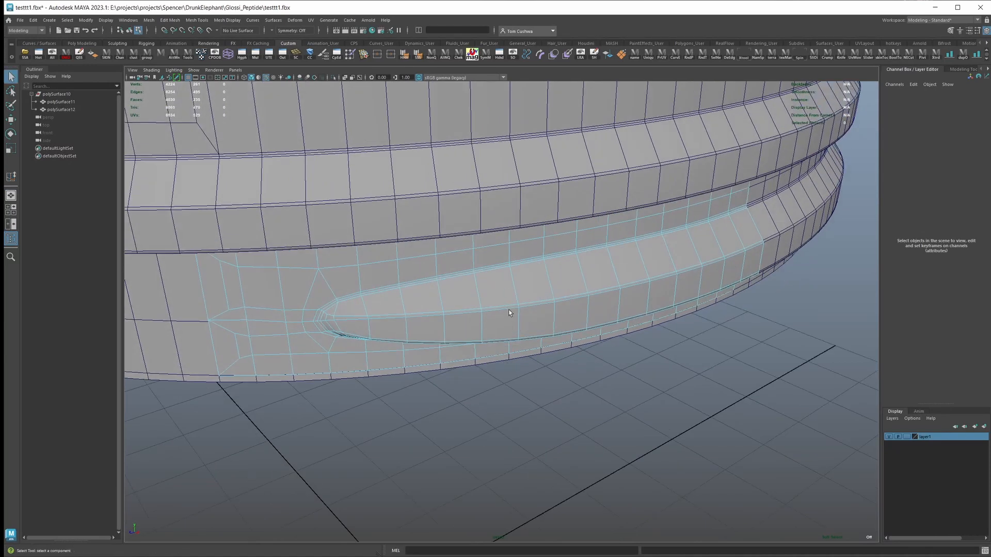
double_click(510, 310)
alt+drag(506, 314, 566, 358)
click(567, 360)
Step: Select one edge on the thread's central ridge, expand it with ContEdge10d, and inspect where the run ends at the tip
click(427, 311)
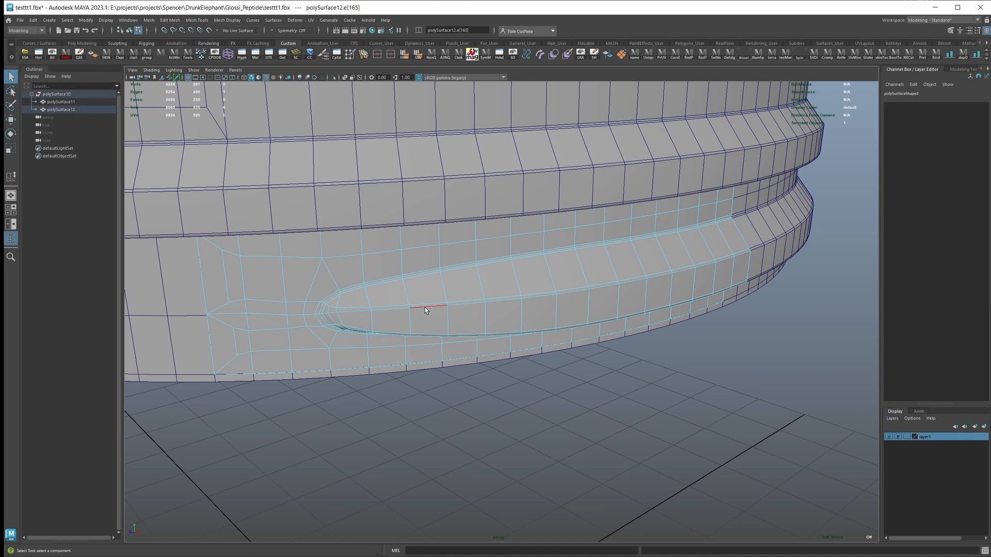
alt+drag(428, 311, 529, 357)
right_drag(575, 368, 590, 375)
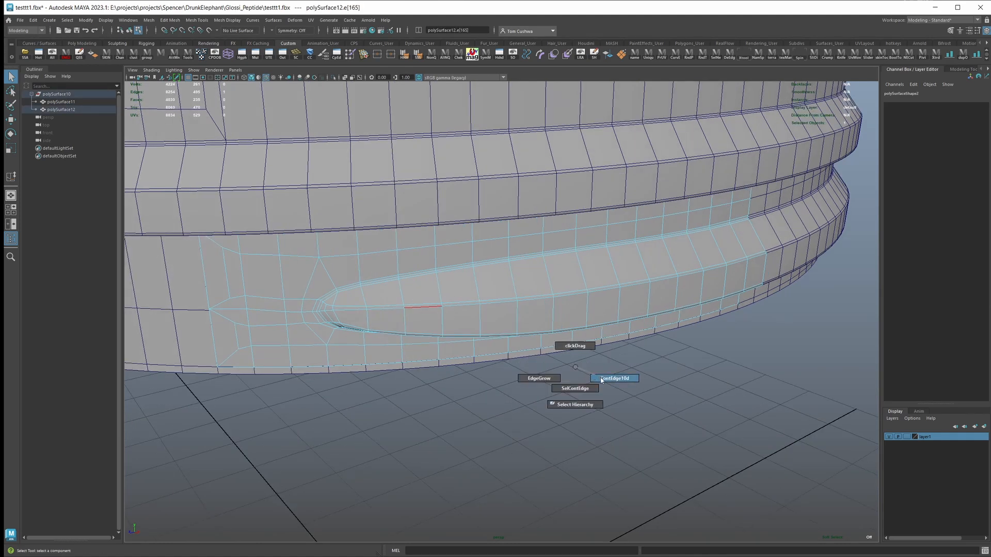
right_drag(601, 380, 601, 380)
alt+drag(590, 387, 404, 225)
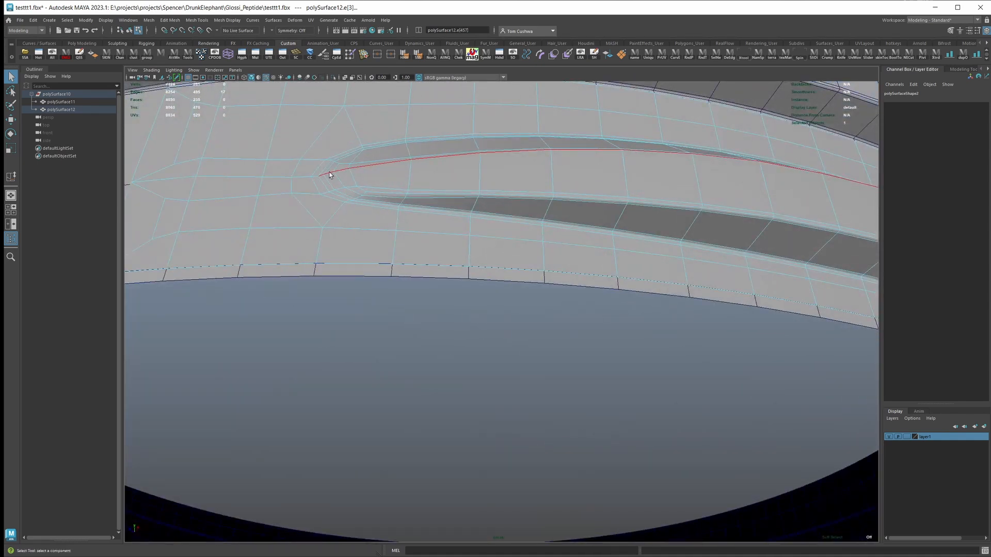
alt+drag(329, 175, 517, 298)
alt+right_drag(452, 315, 476, 291)
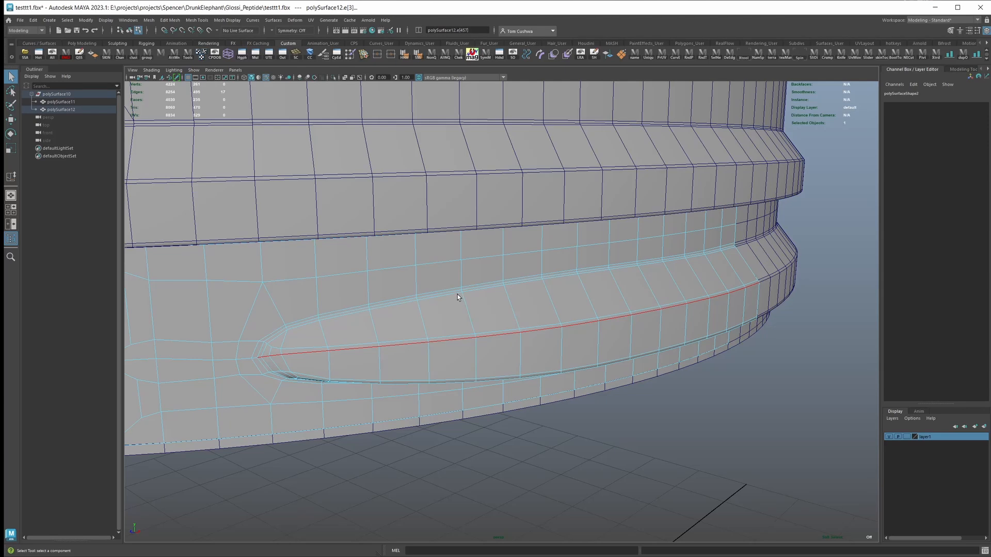
Step: Return to object selection, triangulate the thread patch mesh, and clear the selection
key(F8)
alt+drag(467, 272, 264, 108)
click(488, 336)
click(148, 20)
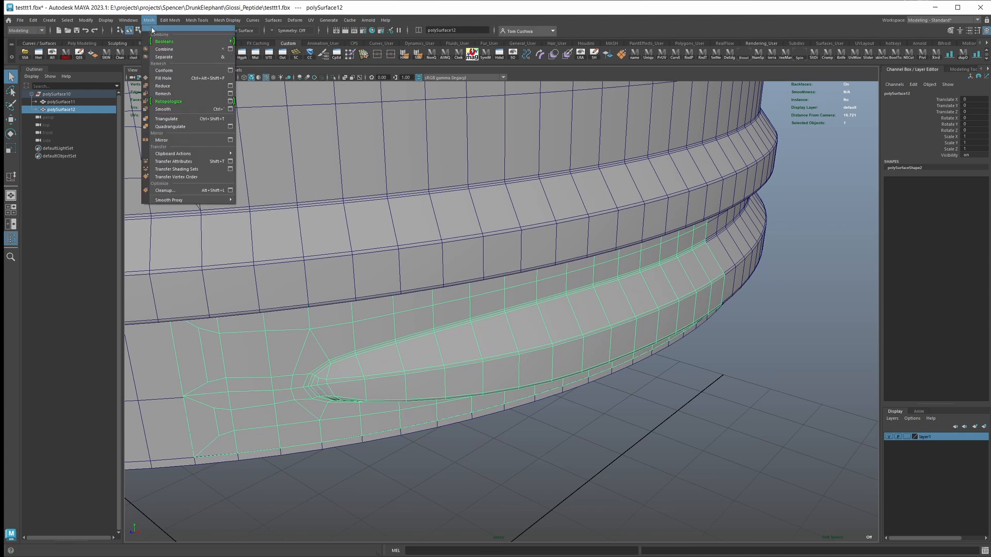
click(173, 119)
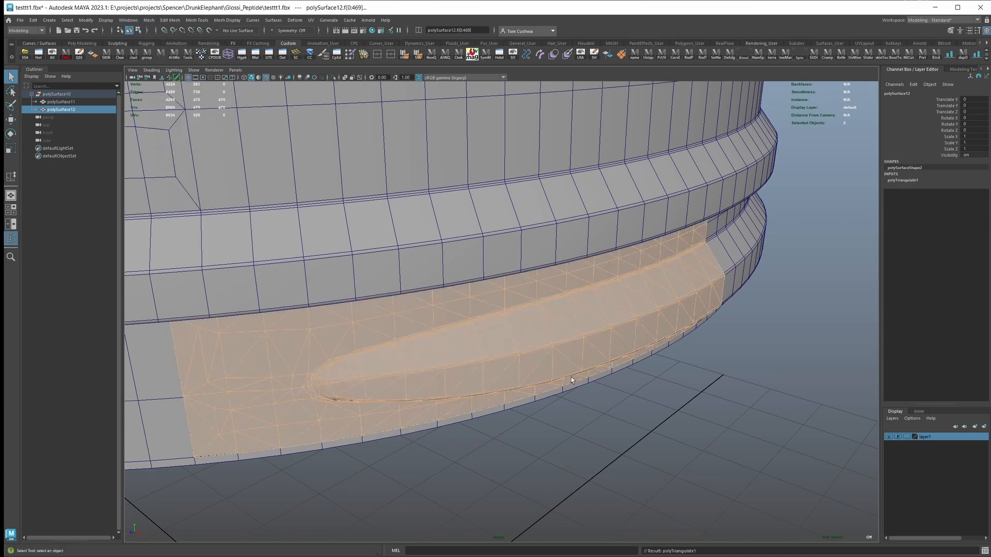
click(679, 380)
alt+drag(679, 381, 694, 392)
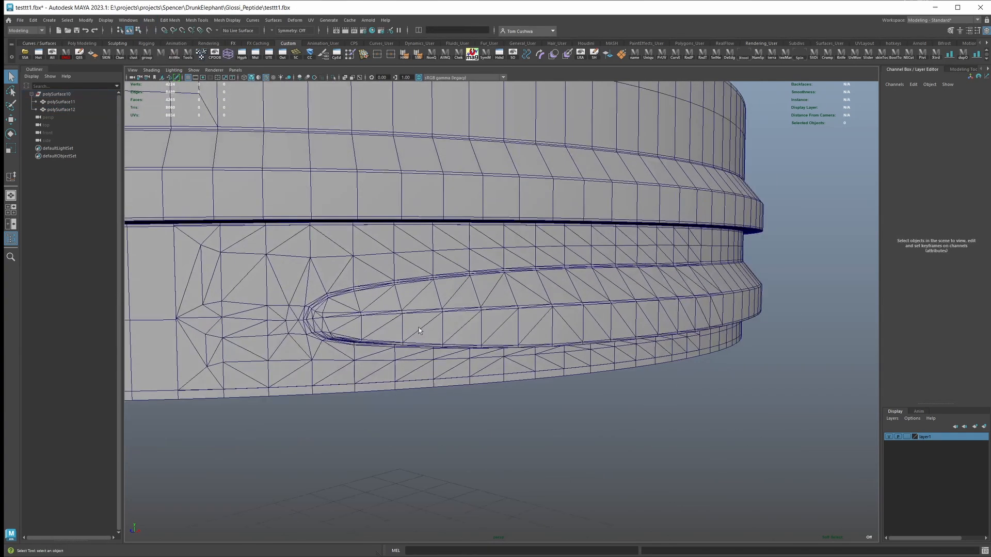
Step: Switch the triangulated thread patch to edge selection and select one edge on the thread's central ridge
alt+drag(419, 331, 481, 312)
right_click(531, 338)
click(551, 345)
click(546, 342)
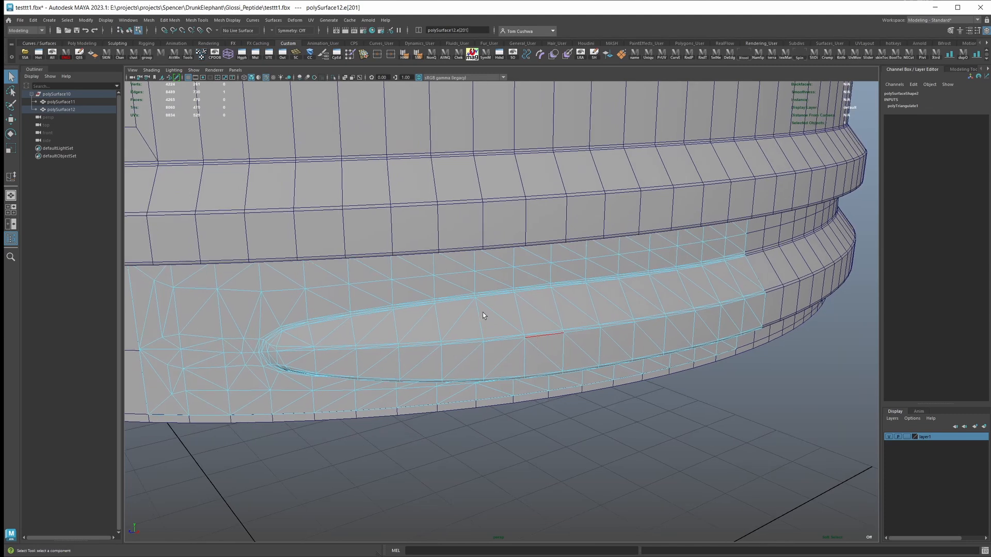
alt+right_drag(482, 312, 581, 333)
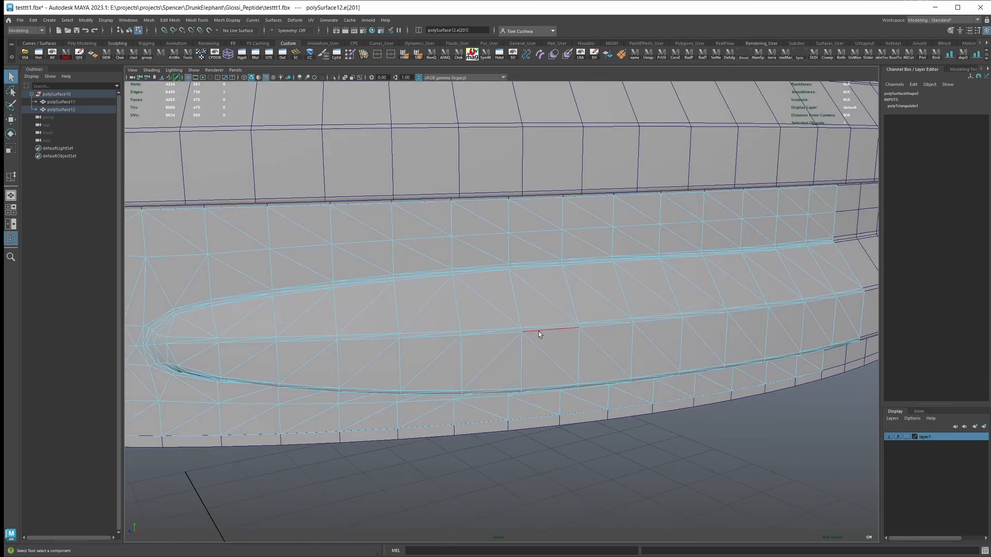
alt+drag(538, 334, 562, 325)
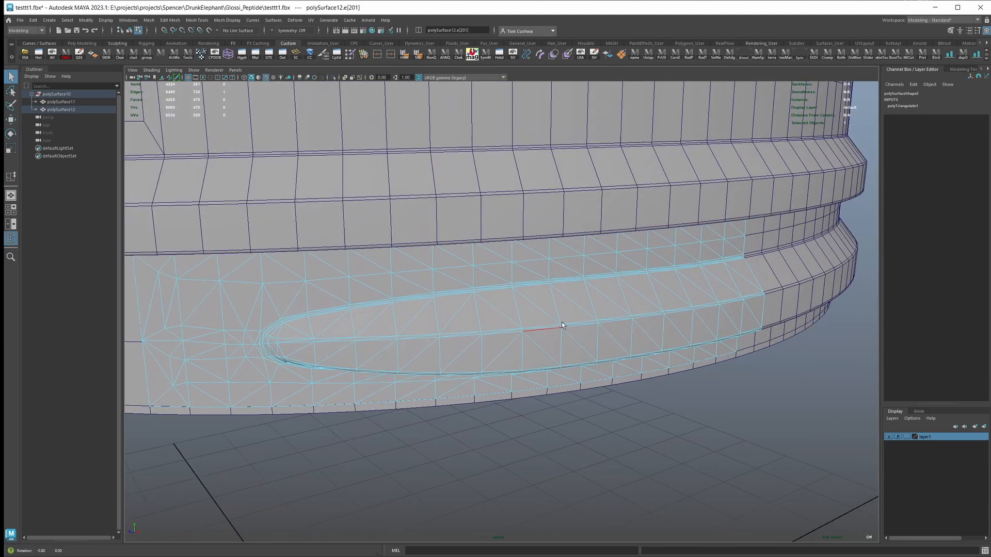
Step: Expand the selected ridge edge with SelContEdge, inspect its path past the thread's tip, and clear the selection
right_click(591, 323)
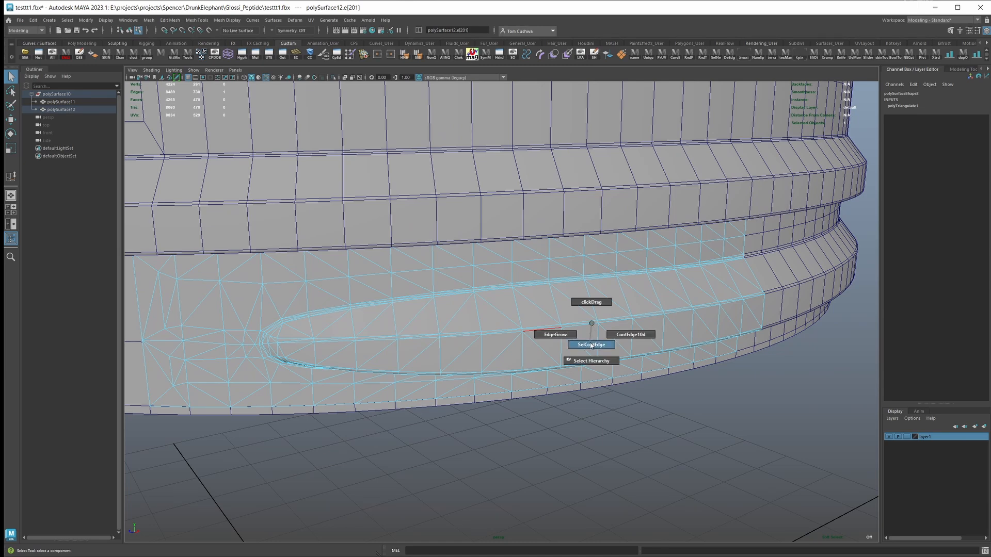
click(591, 345)
alt+drag(581, 342, 639, 310)
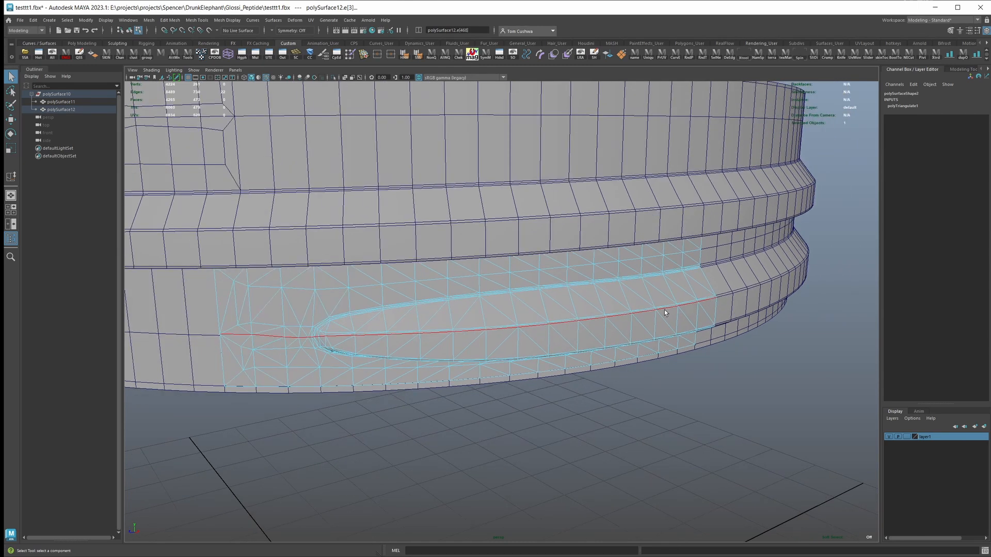
alt+drag(221, 336, 398, 331)
alt+right_drag(397, 330, 476, 303)
alt+drag(376, 341, 429, 309)
alt+right_drag(429, 310, 504, 308)
alt+drag(504, 310, 583, 310)
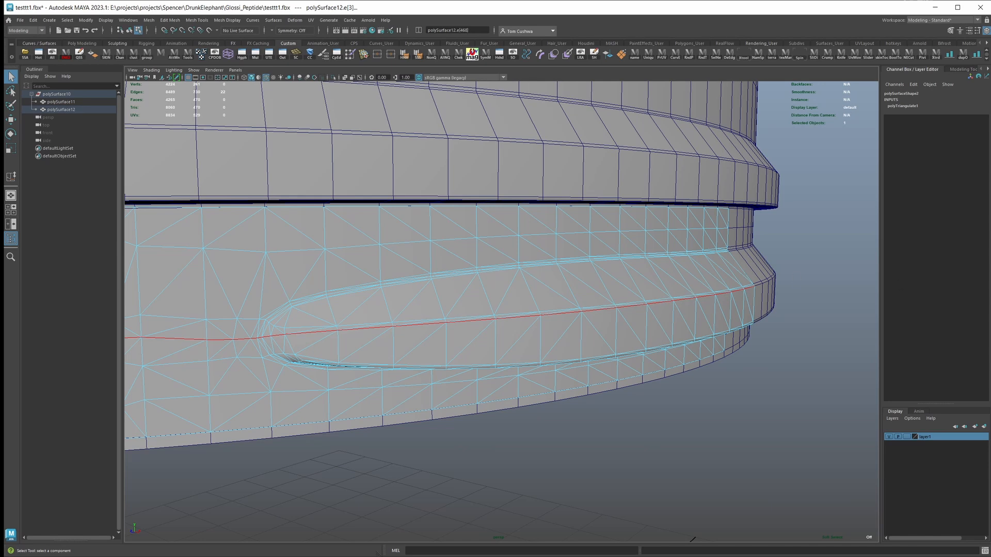
click(791, 394)
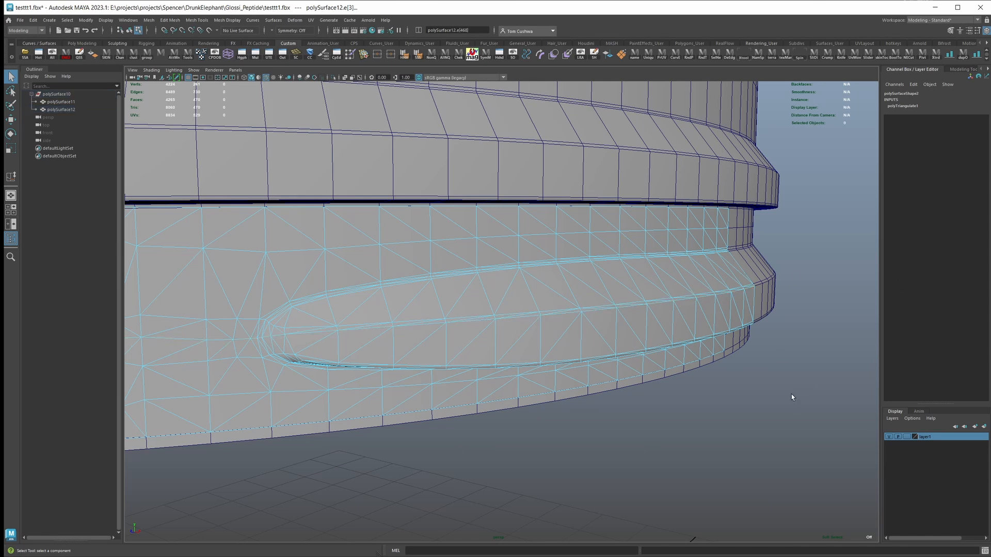
Step: Select one edge on the thread's central ridge again and expand it to the partial loop along the ridge
alt+drag(614, 331, 599, 344)
right_drag(598, 344, 614, 333)
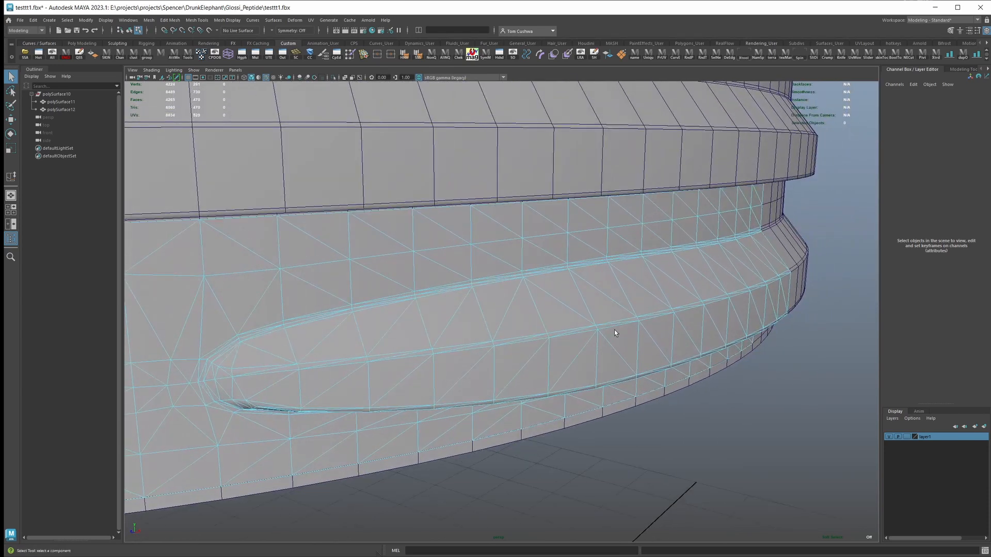
click(610, 329)
alt+drag(630, 344, 621, 345)
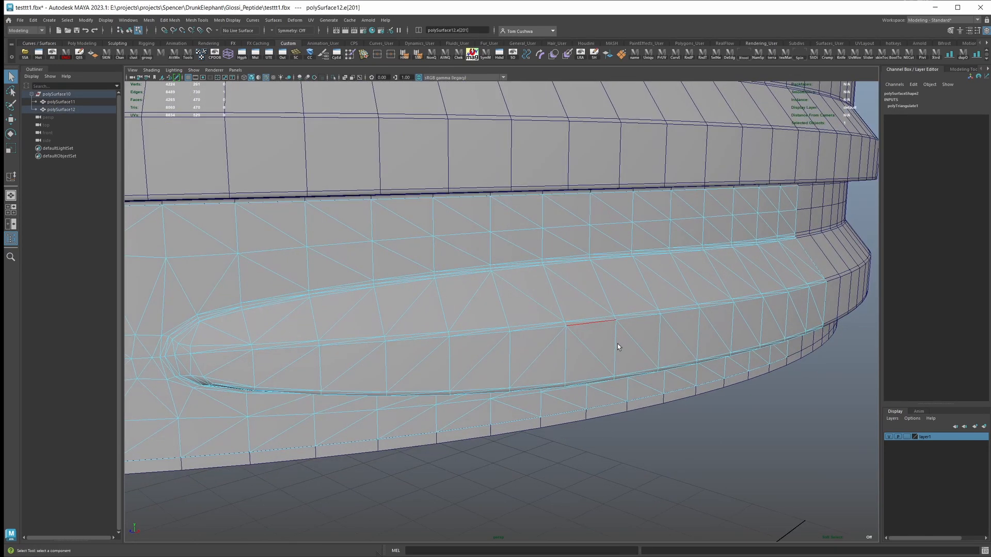
double_click(632, 321)
key(f)
scroll(540, 288, up, 3)
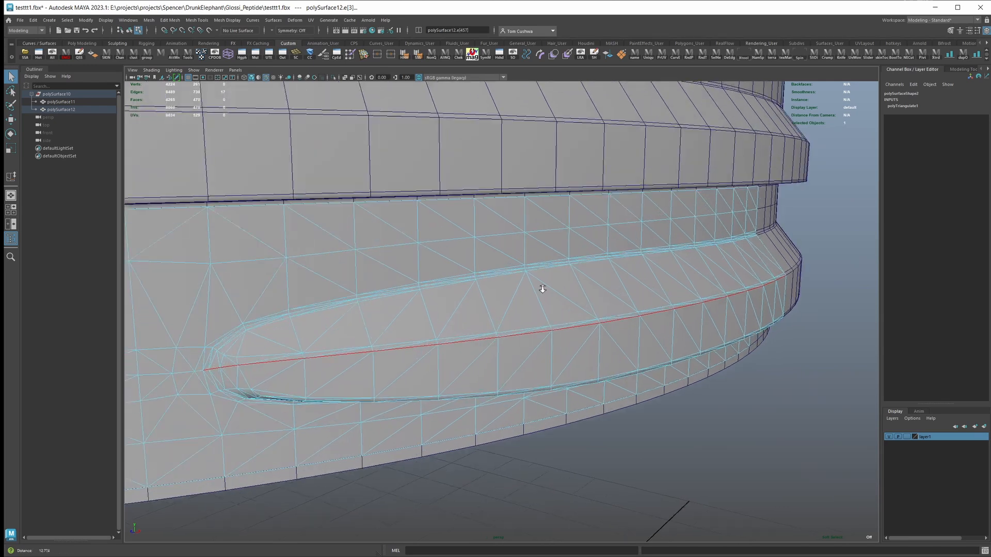
Step: Examine where the selected ridge loop ends at the thread's tip and how it runs along the triangulated patch
alt+drag(392, 333, 625, 308)
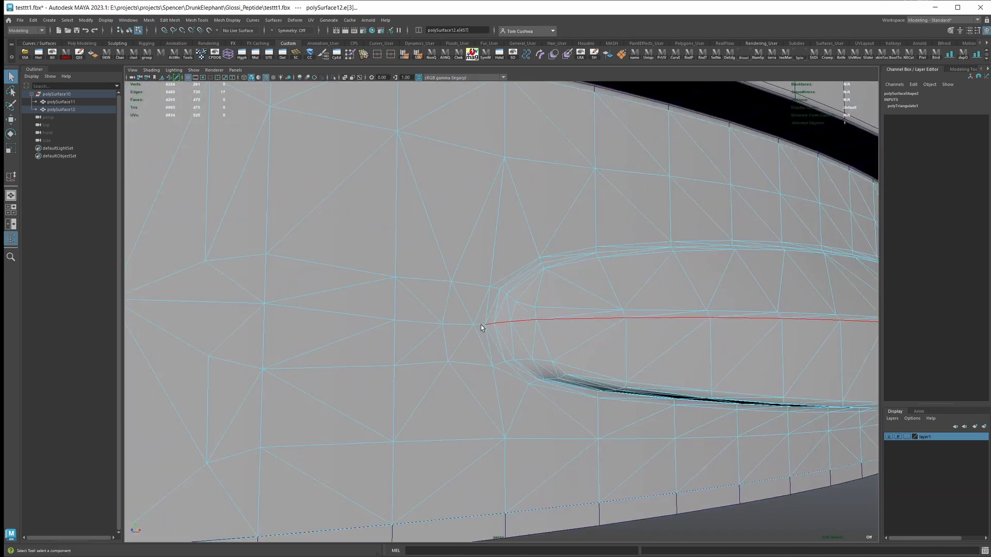
alt+drag(481, 324, 628, 314)
scroll(502, 317, down, 3)
scroll(582, 291, down, 3)
scroll(628, 314, down, 2)
alt+middle_drag(628, 314, 509, 326)
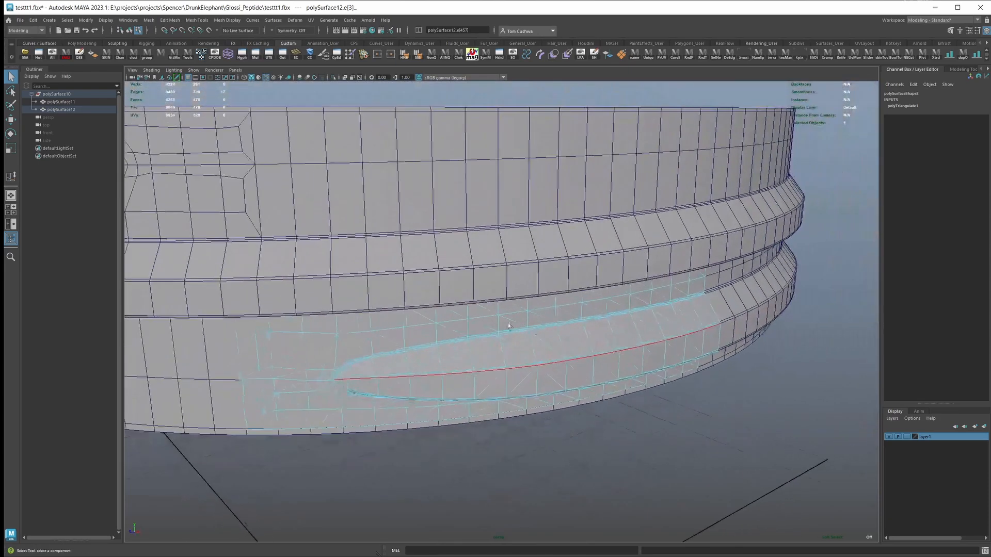
alt+drag(509, 325, 557, 313)
scroll(619, 303, up, 2)
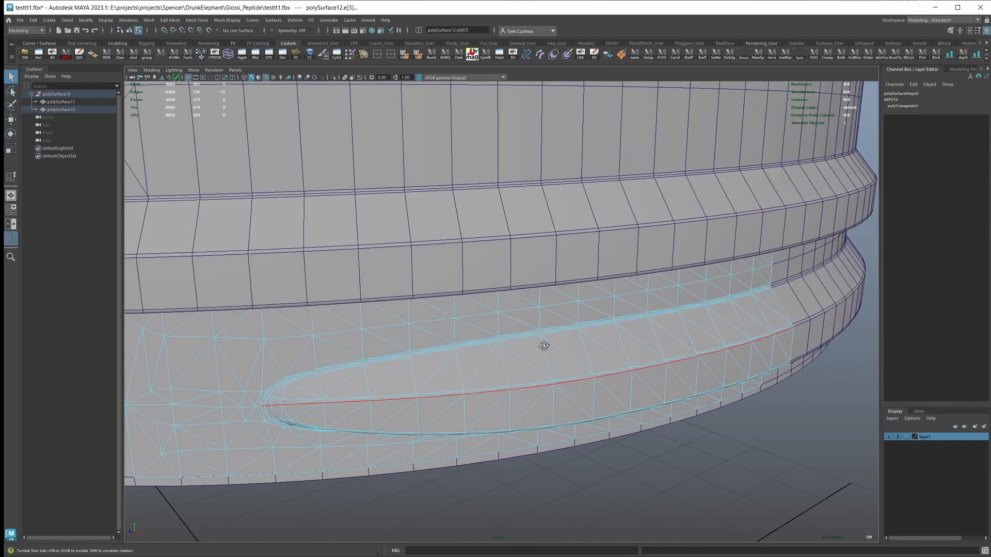
alt+drag(542, 347, 497, 306)
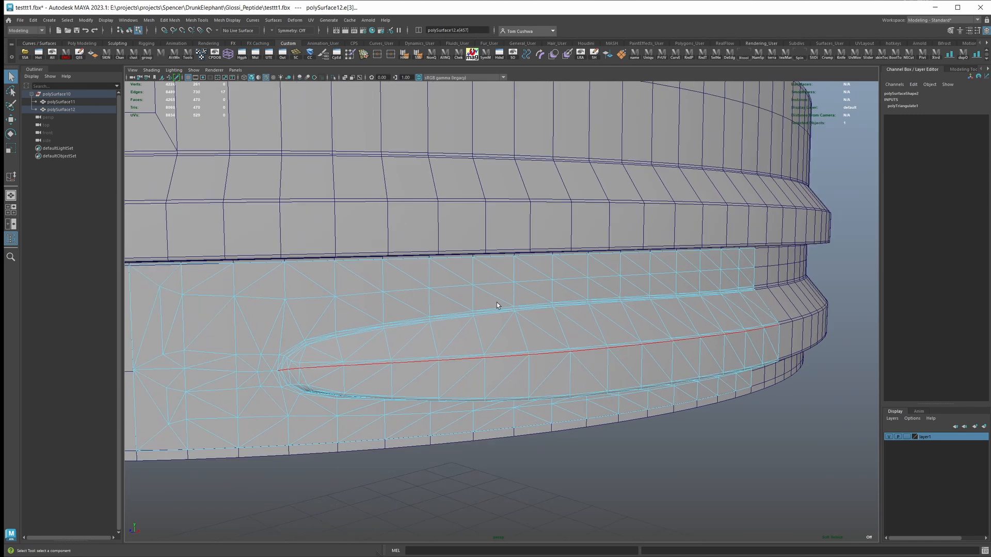